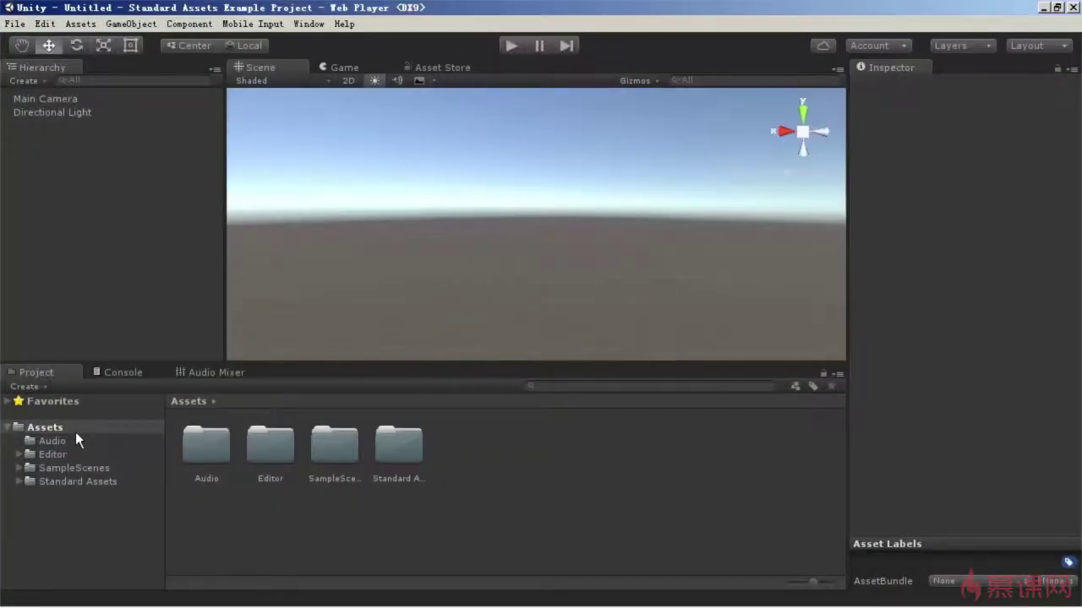
Step: Create a new folder named Scenes inside Assets
{"action": "right_click", "coordinate": [75, 432]}
{"action": "mouse_move", "coordinate": [169, 185]}
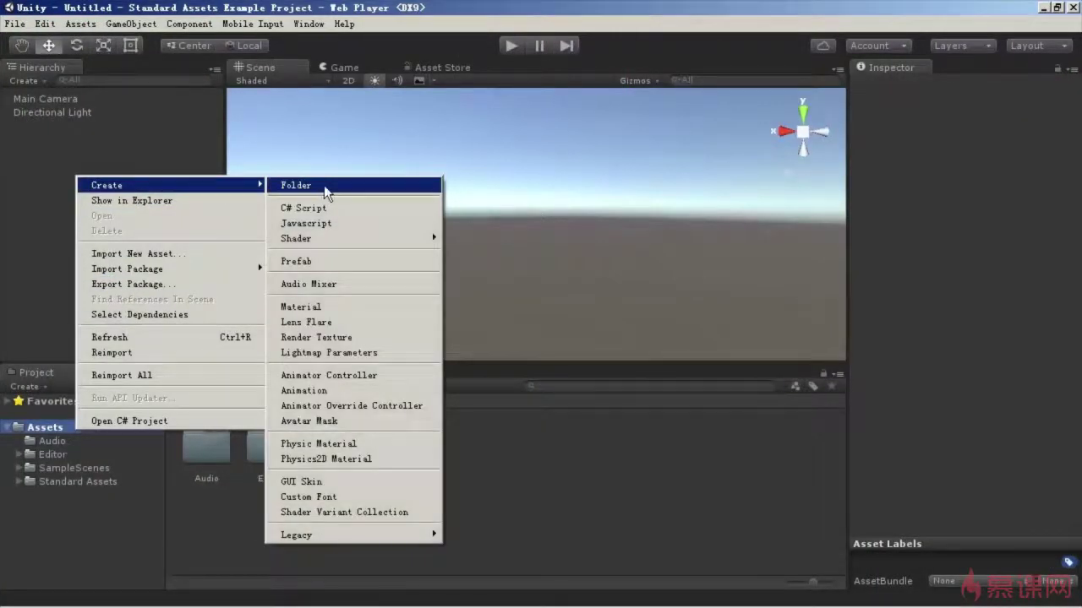
{"action": "left_click", "coordinate": [323, 185]}
{"action": "type", "text": "Scenes"}
{"action": "key", "text": "Return"}
{"action": "key", "text": "Return"}
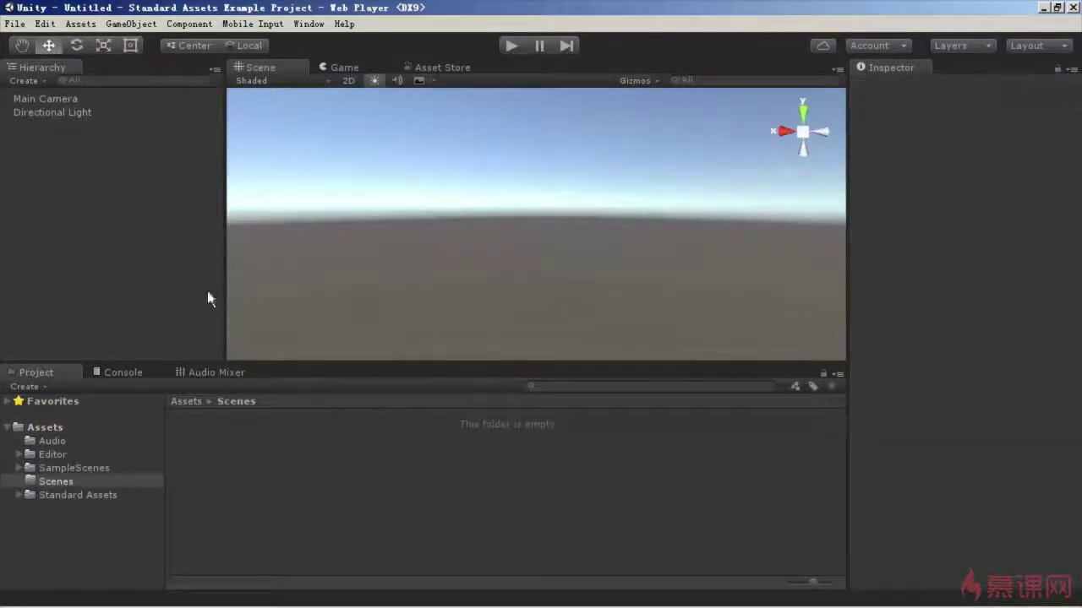
Step: Save the current scene as AudioSource inside the Scenes folder
{"action": "key", "text": "ctrl+s"}
{"action": "left_click", "coordinate": [217, 236]}
{"action": "double_click", "coordinate": [216, 236]}
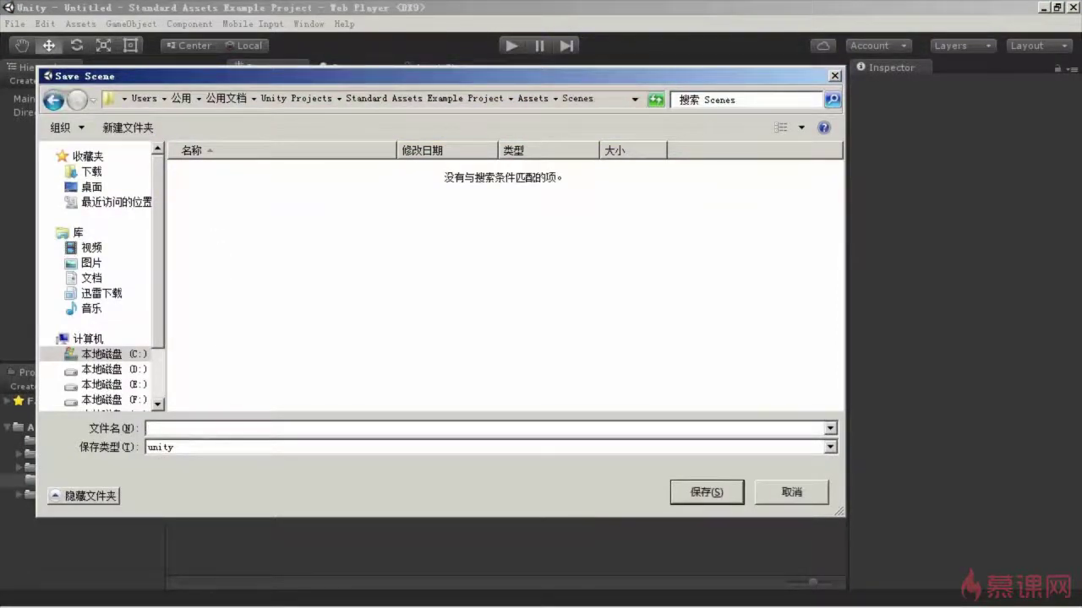
{"action": "type", "text": "AudioS"}
{"action": "type", "text": "ource"}
{"action": "key", "text": "Return"}
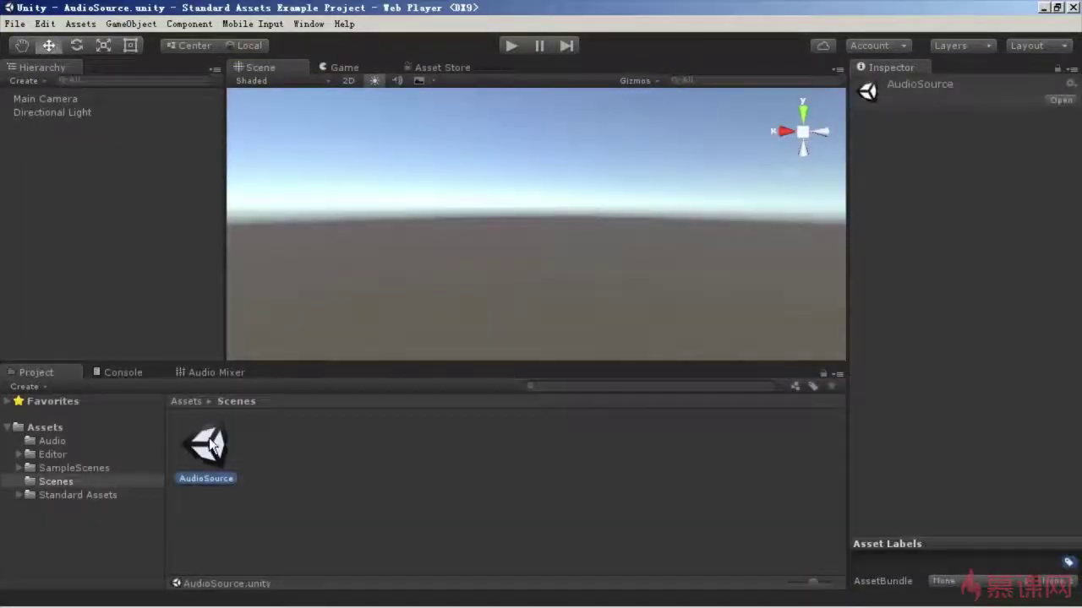
Step: Create an empty GameObject in the Hierarchy and rename it AudioSource
{"action": "left_click", "coordinate": [60, 99]}
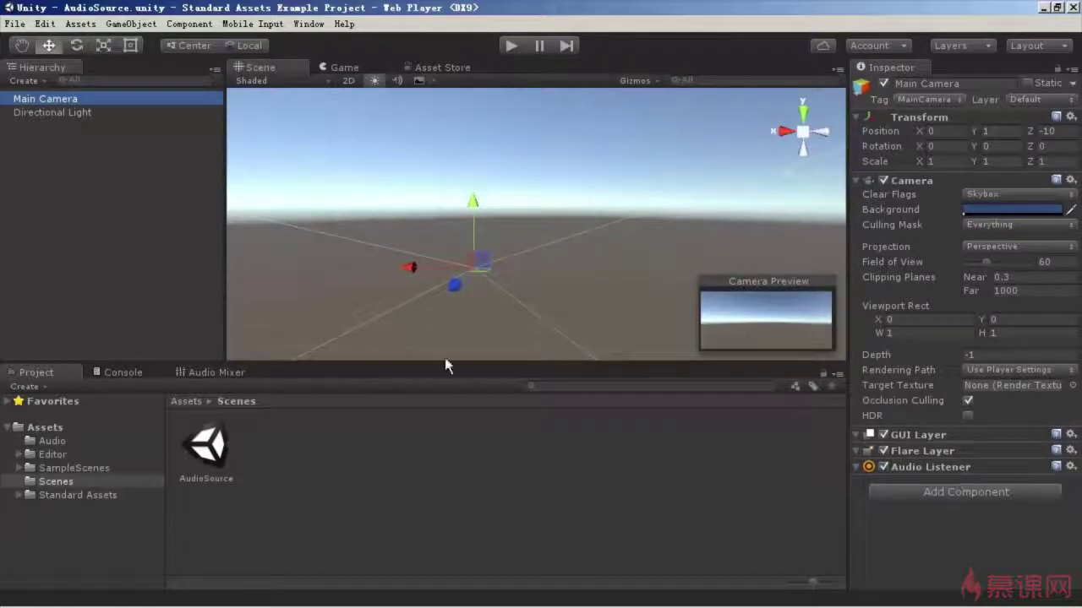
{"action": "right_click", "coordinate": [39, 173]}
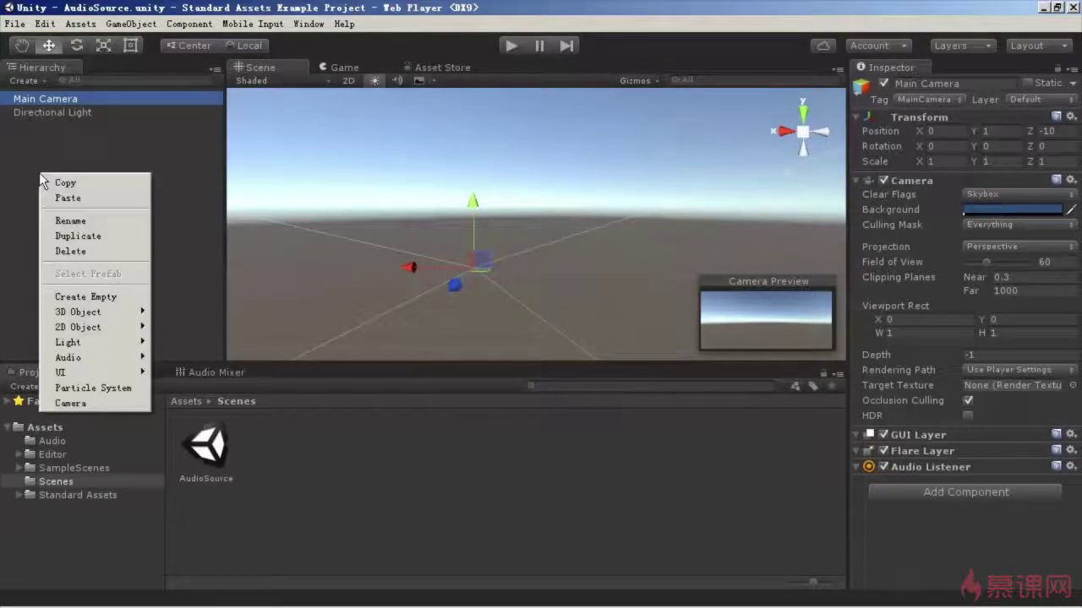
{"action": "left_click", "coordinate": [101, 293]}
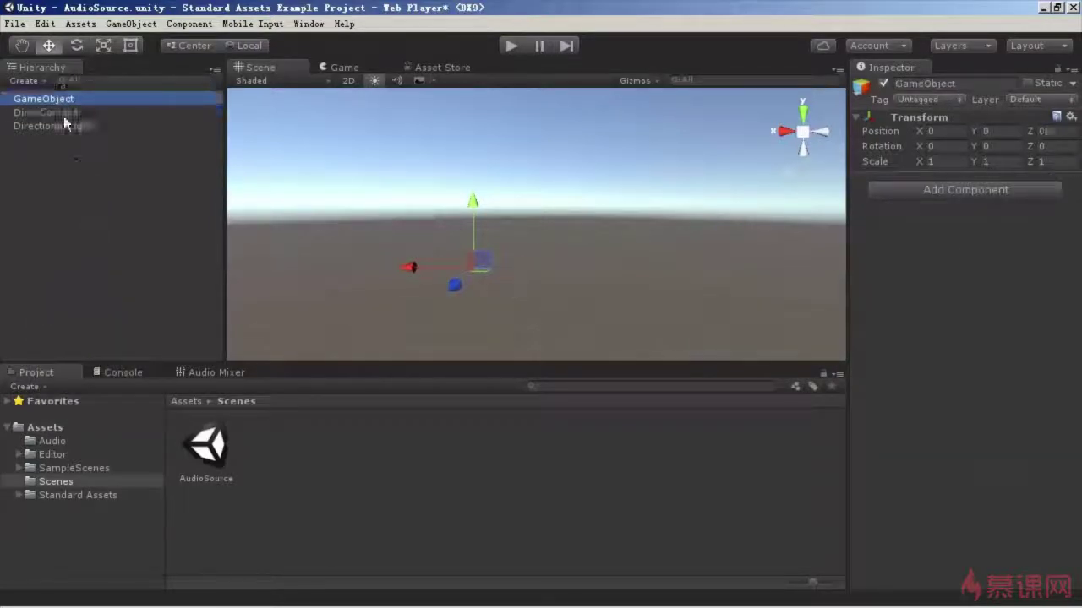
{"action": "left_click", "coordinate": [58, 99]}
{"action": "type", "text": "AudioSo"}
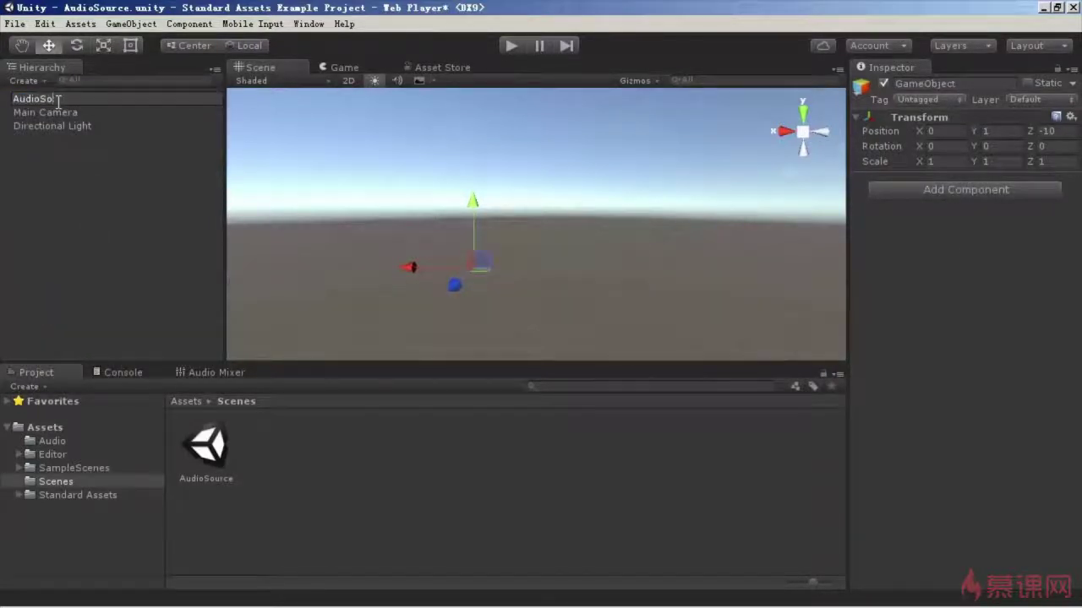
{"action": "type", "text": "urce"}
{"action": "key", "text": "Return"}
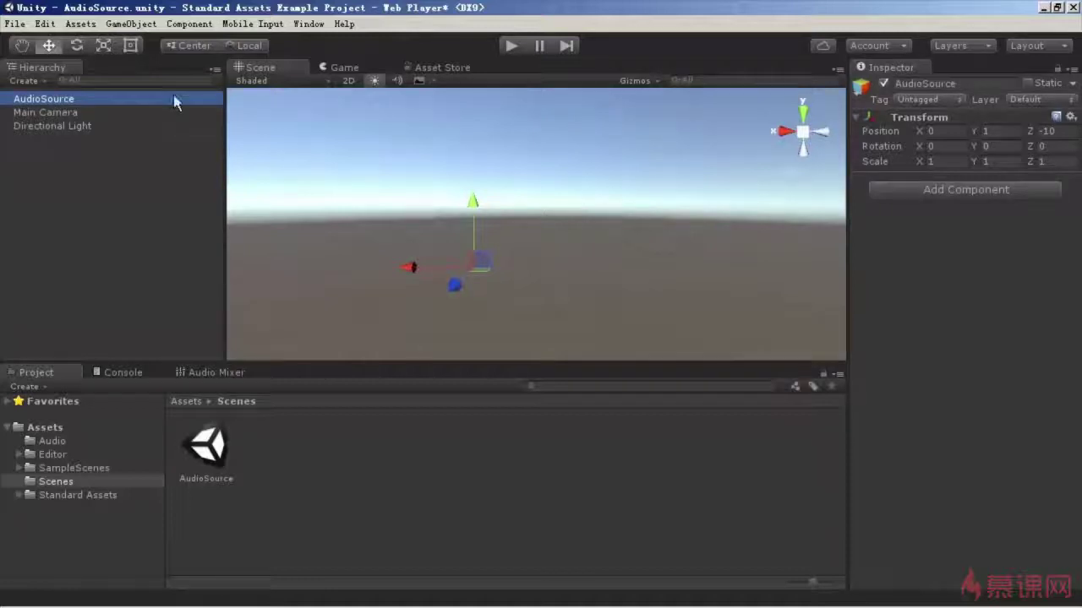
Step: Attach an Audio Source component to the AudioSource object from the Component > Audio menu
{"action": "left_click", "coordinate": [189, 24]}
{"action": "mouse_move", "coordinate": [254, 198]}
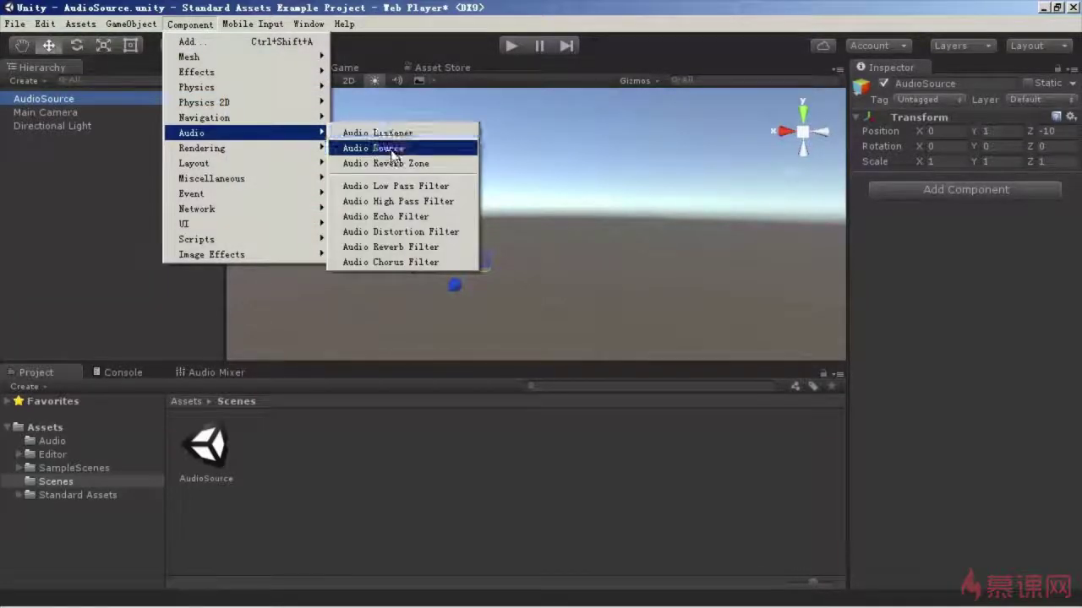
{"action": "left_click", "coordinate": [391, 150]}
{"action": "left_click", "coordinate": [189, 23]}
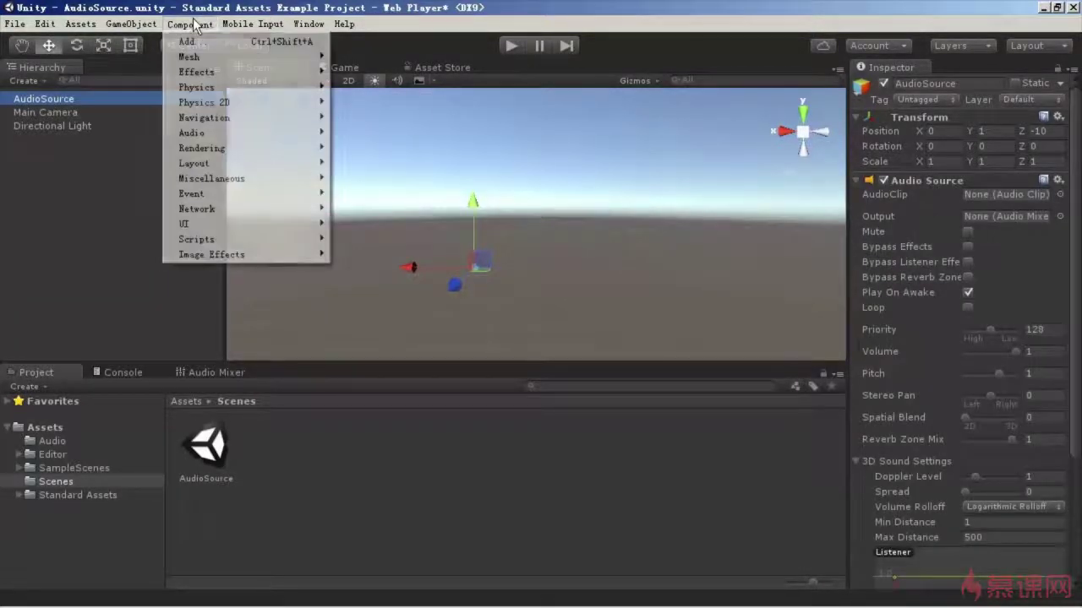
Step: Assign backMusic1 from the Audio folder as the Audio Source's AudioClip
{"action": "mouse_move", "coordinate": [254, 133]}
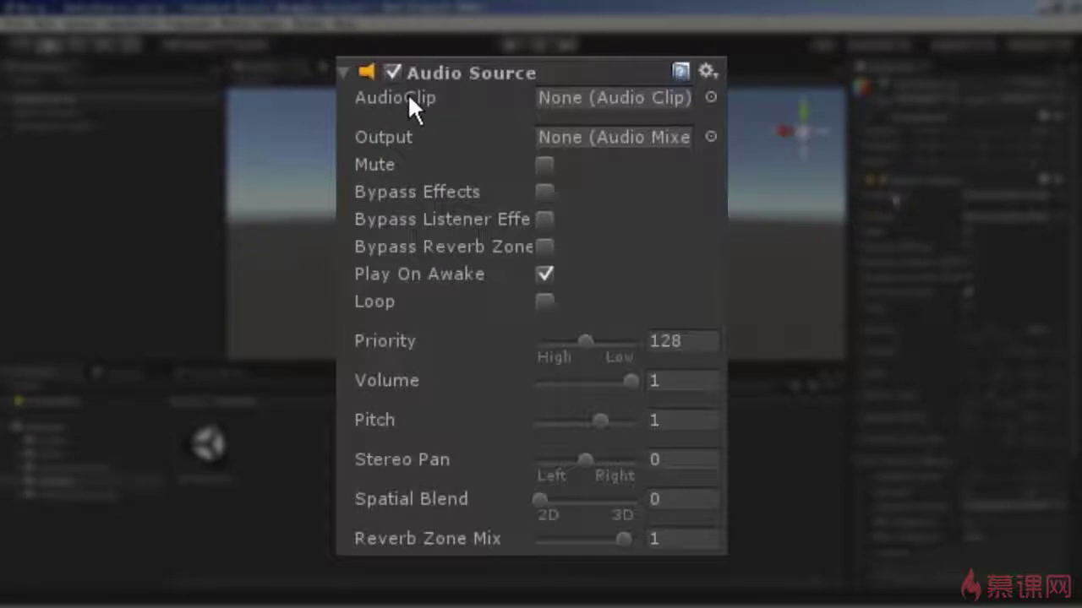
{"action": "mouse_move", "coordinate": [408, 93]}
{"action": "left_click", "coordinate": [67, 440]}
{"action": "left_click_drag", "start_coordinate": [207, 444], "coordinate": [606, 97]}
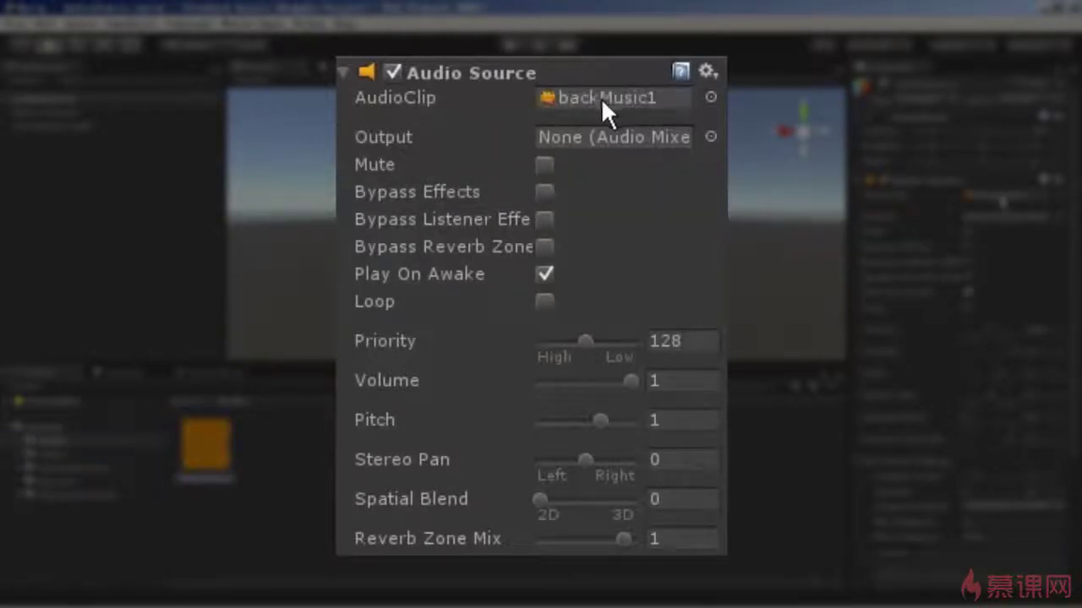
{"action": "scroll", "coordinate": [557, 141], "scroll_direction": "down", "scroll_amount": 3}
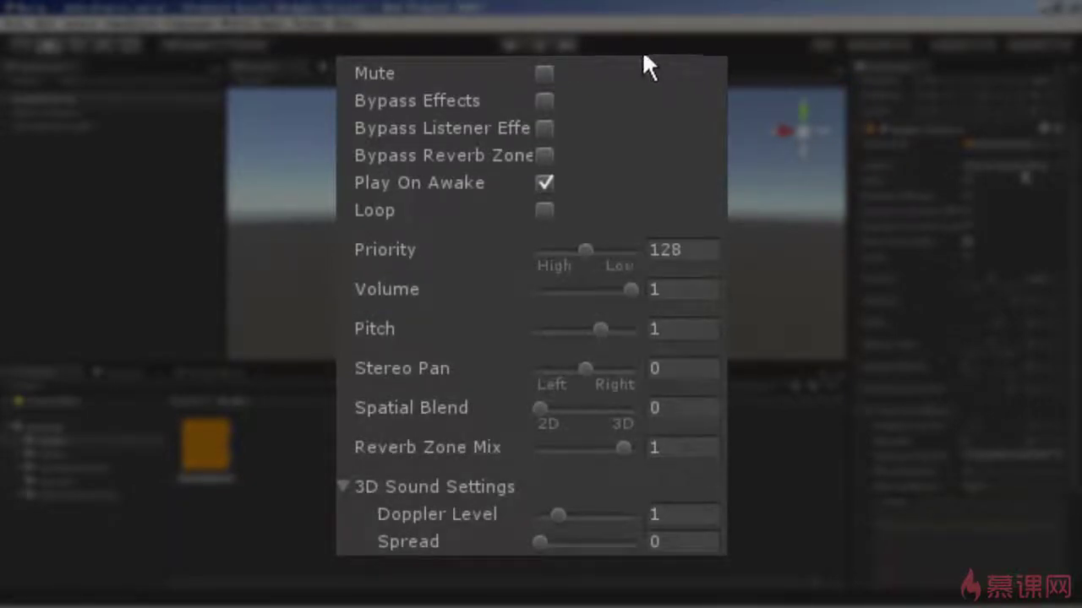
Step: Toggle Mute on and off and Play On Awake off and on, leaving Play On Awake enabled
{"action": "left_click", "coordinate": [546, 74]}
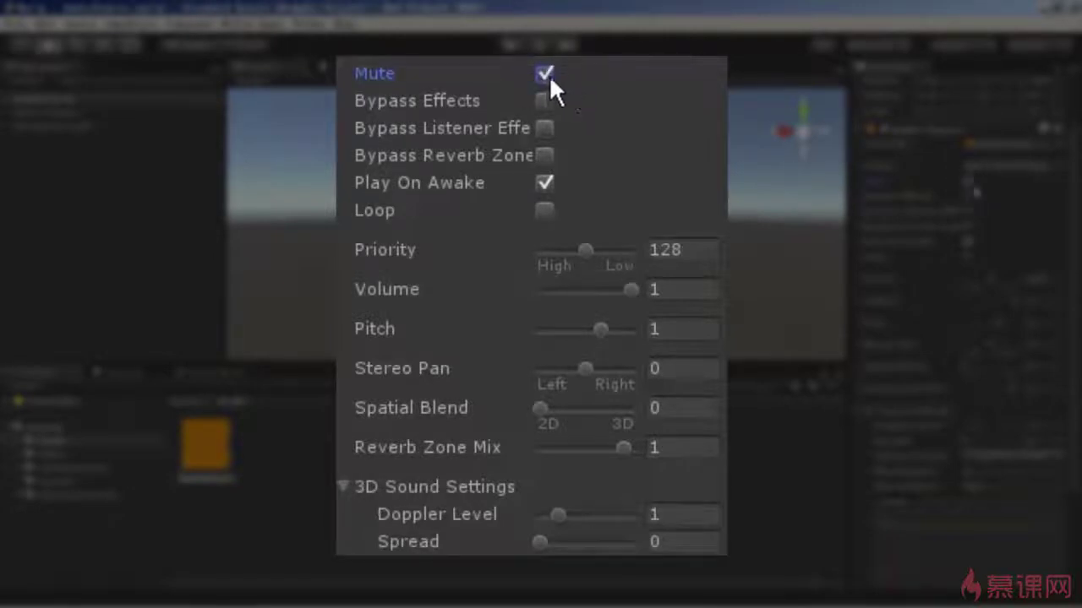
{"action": "left_click", "coordinate": [552, 76]}
{"action": "mouse_move", "coordinate": [494, 107]}
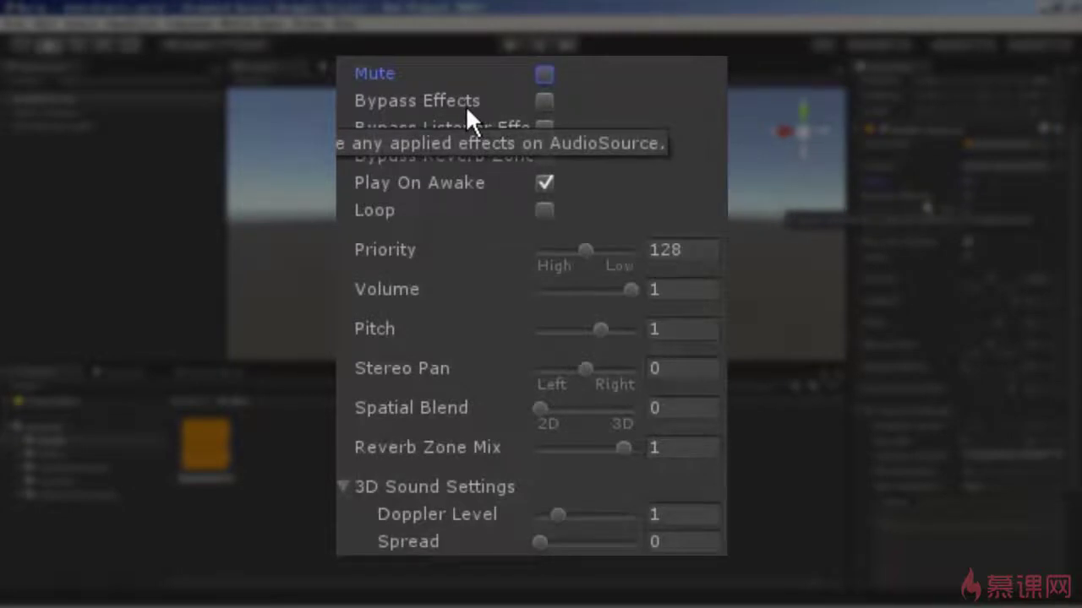
{"action": "mouse_move", "coordinate": [424, 121]}
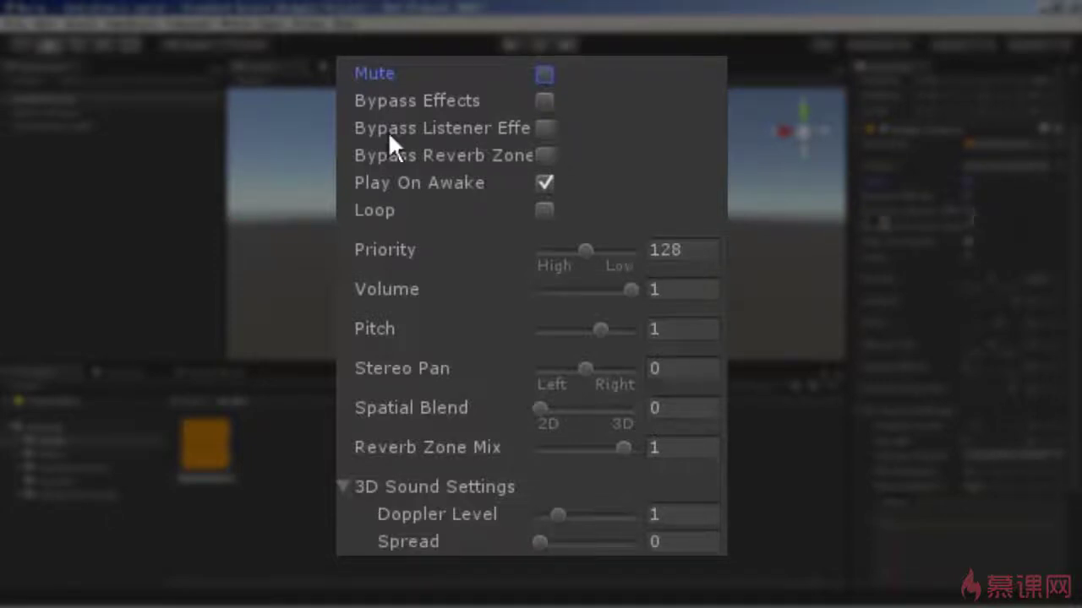
{"action": "mouse_move", "coordinate": [479, 136]}
{"action": "mouse_move", "coordinate": [441, 183]}
{"action": "left_click", "coordinate": [549, 182]}
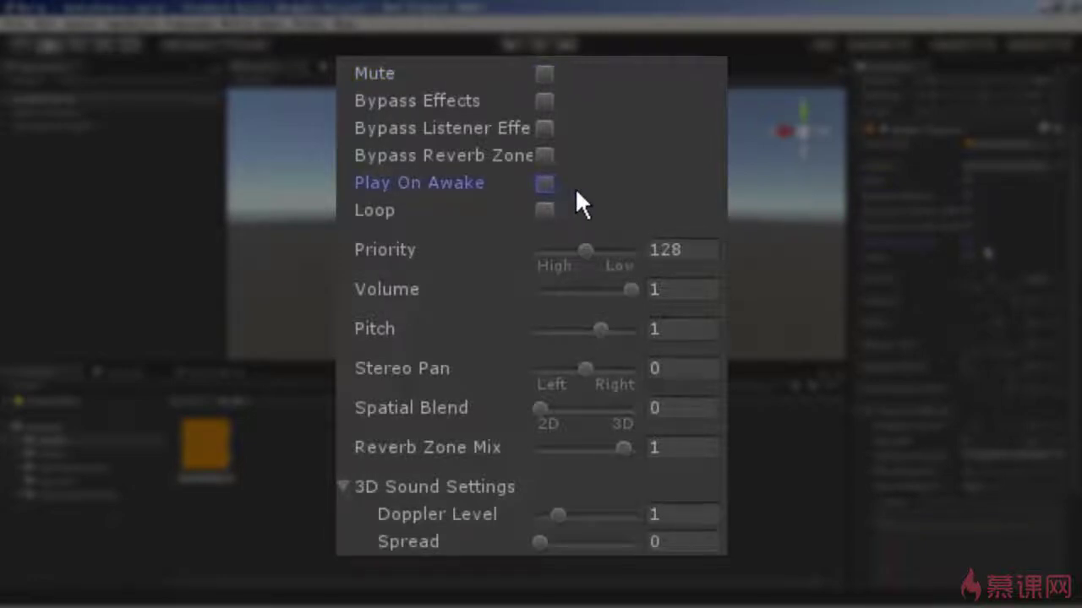
{"action": "left_click", "coordinate": [545, 183]}
Step: Toggle Loop on and off, try the Priority range 256 to 0, and reset Priority to 128
{"action": "left_click", "coordinate": [544, 209]}
{"action": "left_click", "coordinate": [545, 211]}
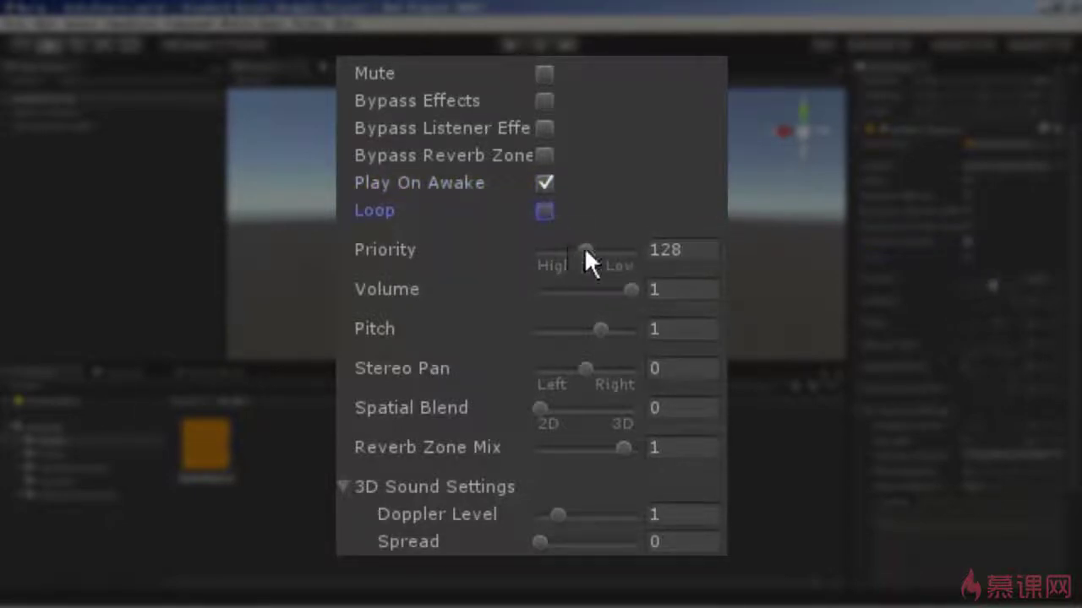
{"action": "left_click_drag", "start_coordinate": [586, 247], "coordinate": [632, 246]}
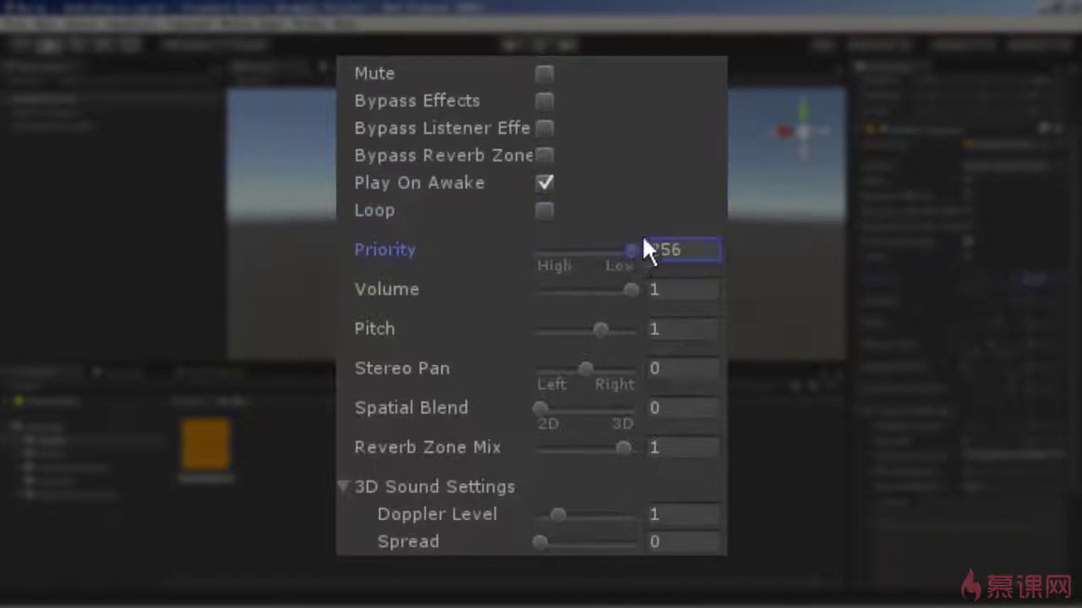
{"action": "left_click_drag", "start_coordinate": [632, 248], "coordinate": [525, 249]}
{"action": "left_click", "coordinate": [673, 247]}
{"action": "type", "text": "128"}
Step: Try raising Pitch and panning the sound, then reset Pitch to 1 and Stereo Pan to 0
{"action": "left_click_drag", "start_coordinate": [598, 325], "coordinate": [604, 329]}
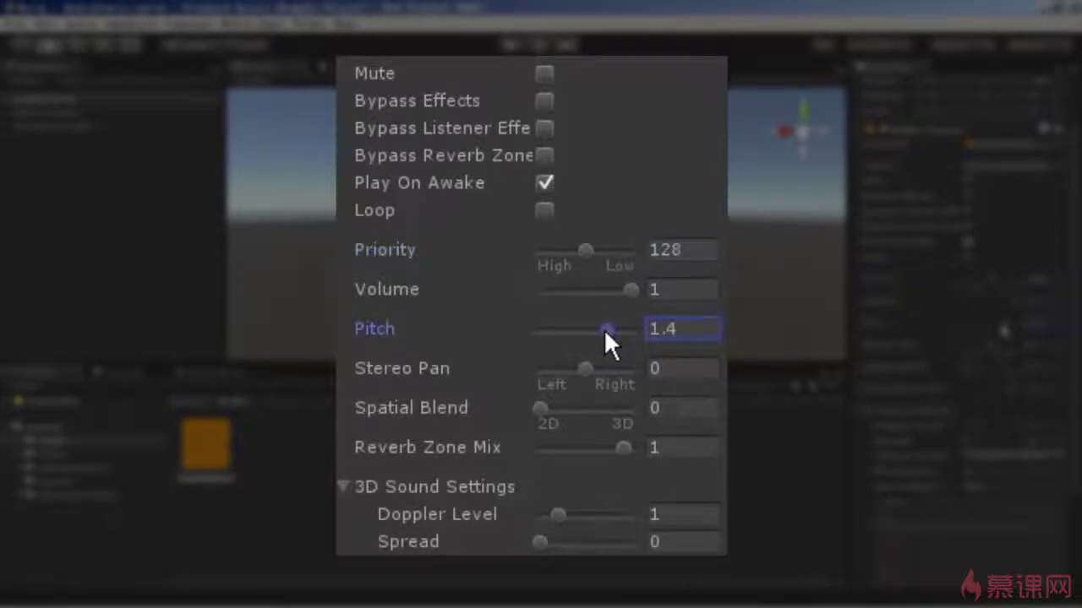
{"action": "left_click_drag", "start_coordinate": [603, 329], "coordinate": [581, 338]}
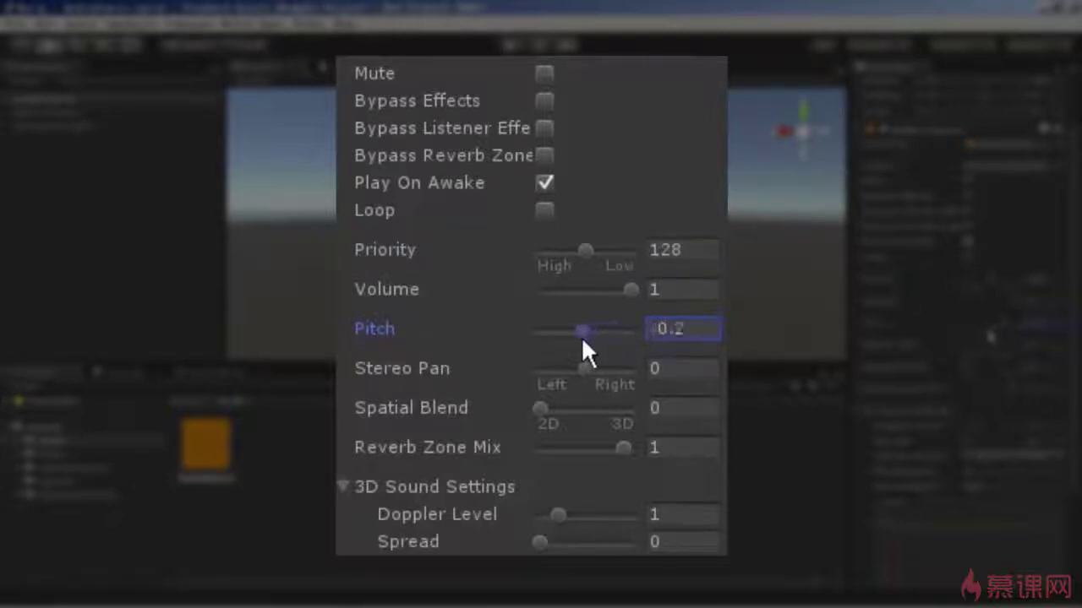
{"action": "left_click", "coordinate": [668, 330]}
{"action": "type", "text": "1"}
{"action": "mouse_move", "coordinate": [590, 369]}
{"action": "left_mouse_down"}
{"action": "mouse_move", "coordinate": [693, 359]}
{"action": "mouse_move", "coordinate": [597, 370]}
{"action": "left_mouse_up"}
{"action": "left_click", "coordinate": [677, 369]}
{"action": "type", "text": "0"}
Step: Blend the sound partly toward 3D with Spatial Blend 0.55
{"action": "left_click_drag", "start_coordinate": [538, 408], "coordinate": [590, 406]}
{"action": "scroll", "coordinate": [583, 269], "scroll_direction": "down", "scroll_amount": 5}
{"action": "scroll", "coordinate": [582, 266], "scroll_direction": "down", "scroll_amount": 1}
{"action": "mouse_move", "coordinate": [599, 73]}
{"action": "left_mouse_down"}
{"action": "mouse_move", "coordinate": [612, 71]}
{"action": "mouse_move", "coordinate": [590, 72]}
{"action": "left_mouse_up"}
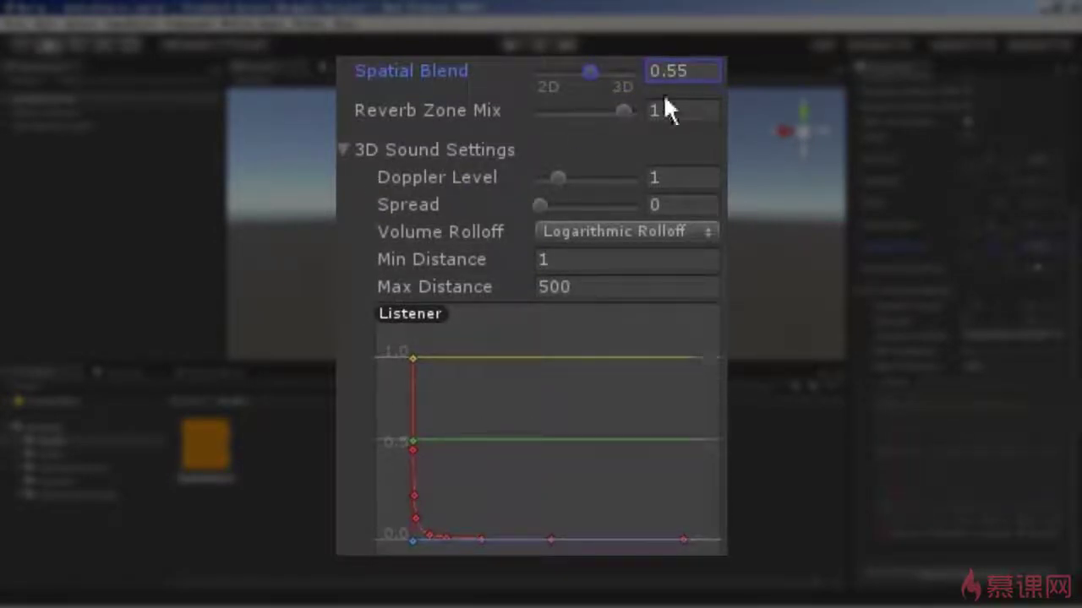
Step: Make the sound fully 3D with Spatial Blend 1, adjust Doppler Level, and return Spread to 0
{"action": "left_click_drag", "start_coordinate": [597, 70], "coordinate": [647, 70]}
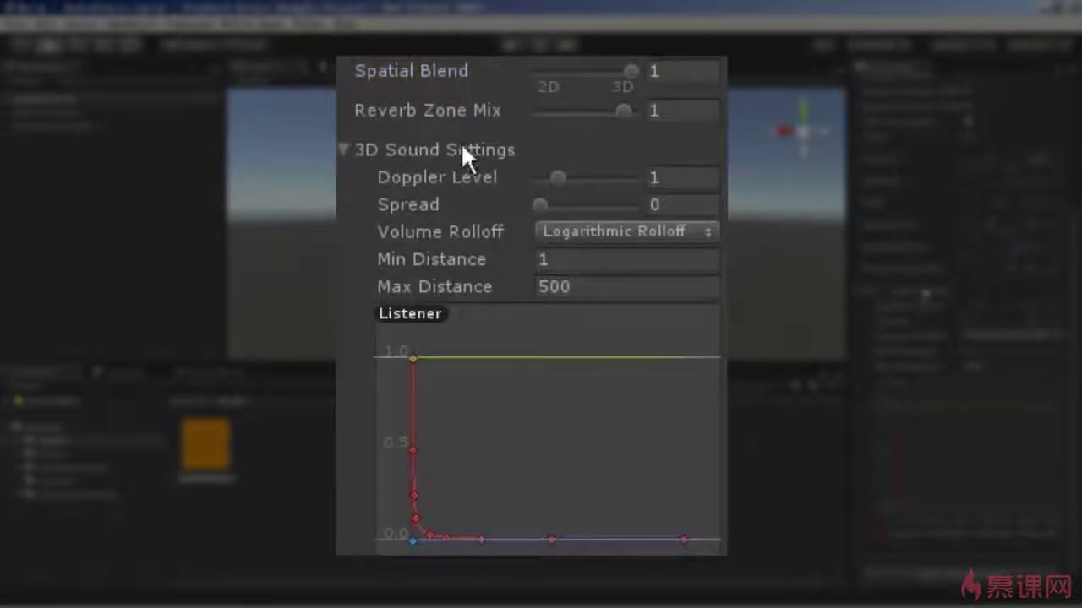
{"action": "mouse_move", "coordinate": [483, 177]}
{"action": "left_click_drag", "start_coordinate": [482, 177], "coordinate": [456, 176]}
{"action": "left_click", "coordinate": [406, 202]}
{"action": "left_click_drag", "start_coordinate": [464, 206], "coordinate": [385, 227]}
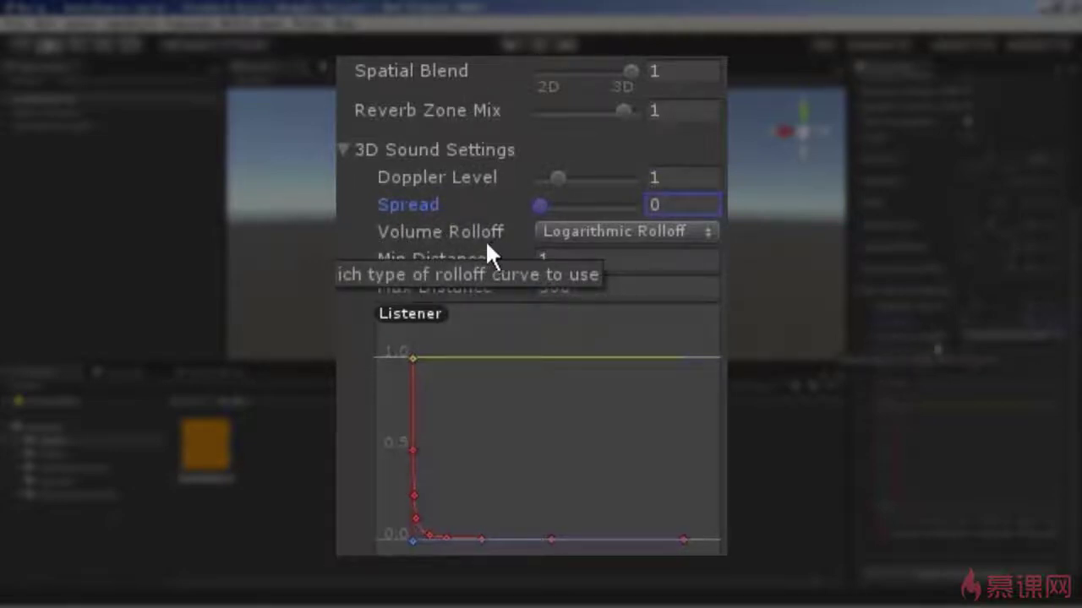
Step: Try Linear and then Custom volume rolloff, sharpening the custom curve at its middle key
{"action": "left_click", "coordinate": [592, 233]}
{"action": "left_click", "coordinate": [600, 290]}
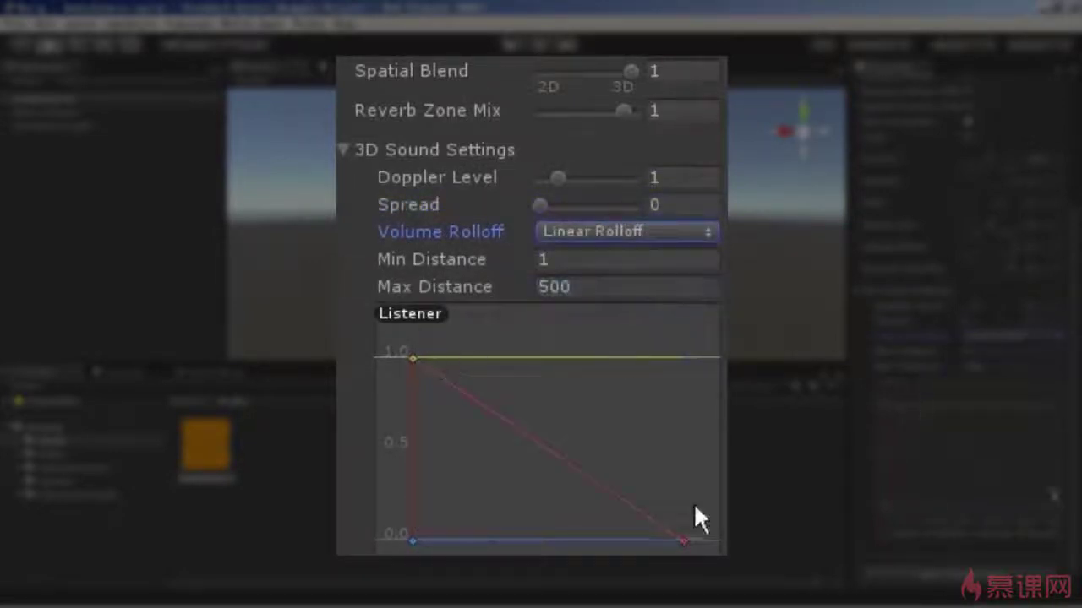
{"action": "left_click", "coordinate": [607, 236]}
{"action": "left_click", "coordinate": [595, 319]}
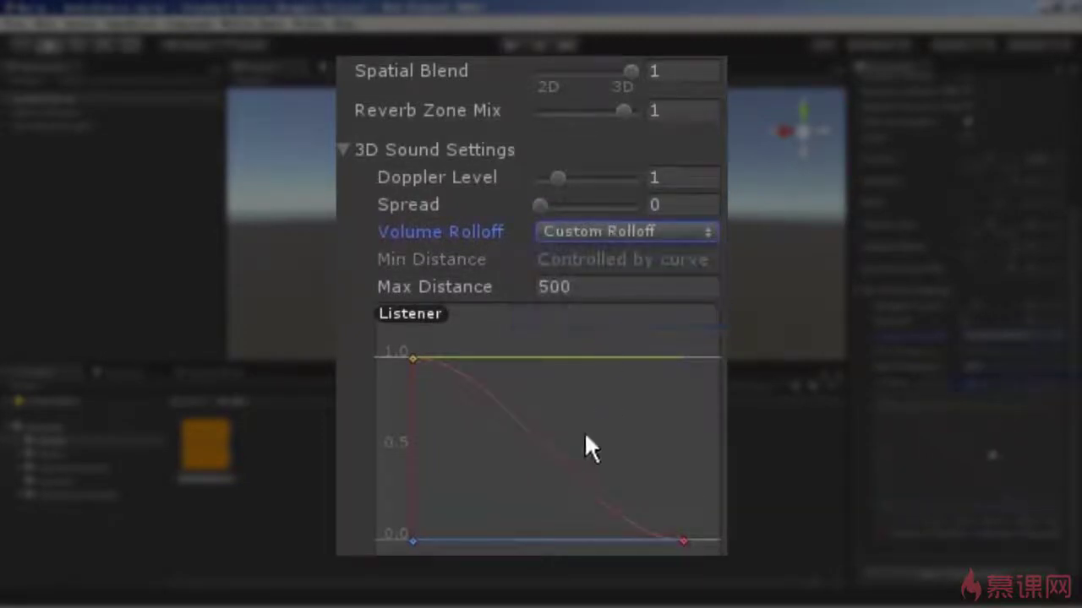
{"action": "left_click", "coordinate": [542, 441]}
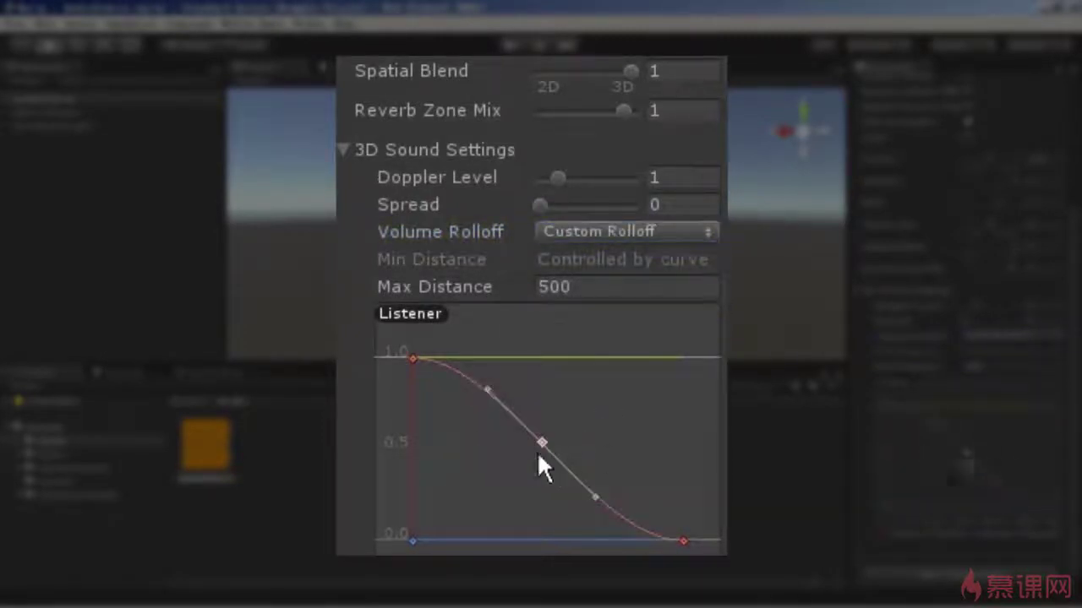
{"action": "mouse_move", "coordinate": [488, 389]}
{"action": "left_mouse_down"}
{"action": "mouse_move", "coordinate": [554, 395]}
{"action": "mouse_move", "coordinate": [505, 429]}
{"action": "mouse_move", "coordinate": [506, 450]}
{"action": "left_mouse_up"}
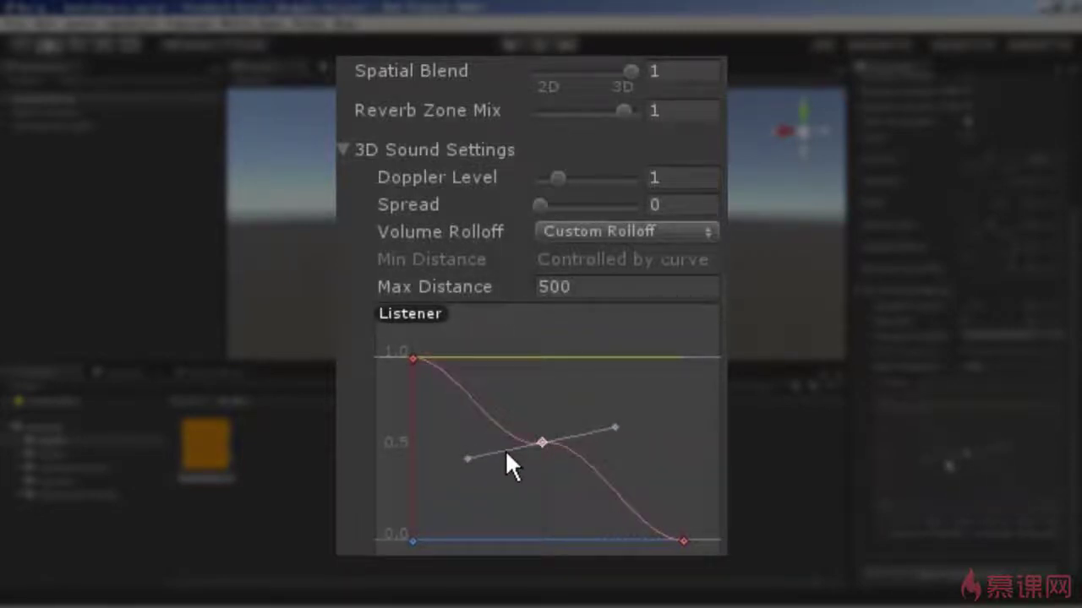
Step: Set Volume Rolloff to Linear Rolloff and Max Distance to 10
{"action": "left_click", "coordinate": [614, 231]}
{"action": "left_click", "coordinate": [590, 288]}
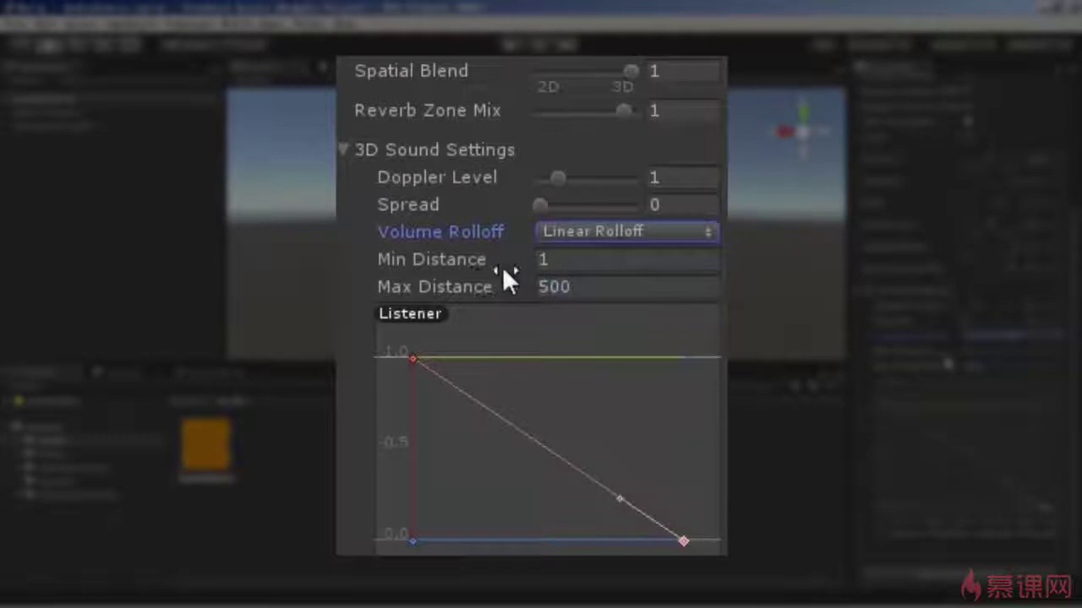
{"action": "left_click", "coordinate": [580, 288]}
{"action": "type", "text": "10"}
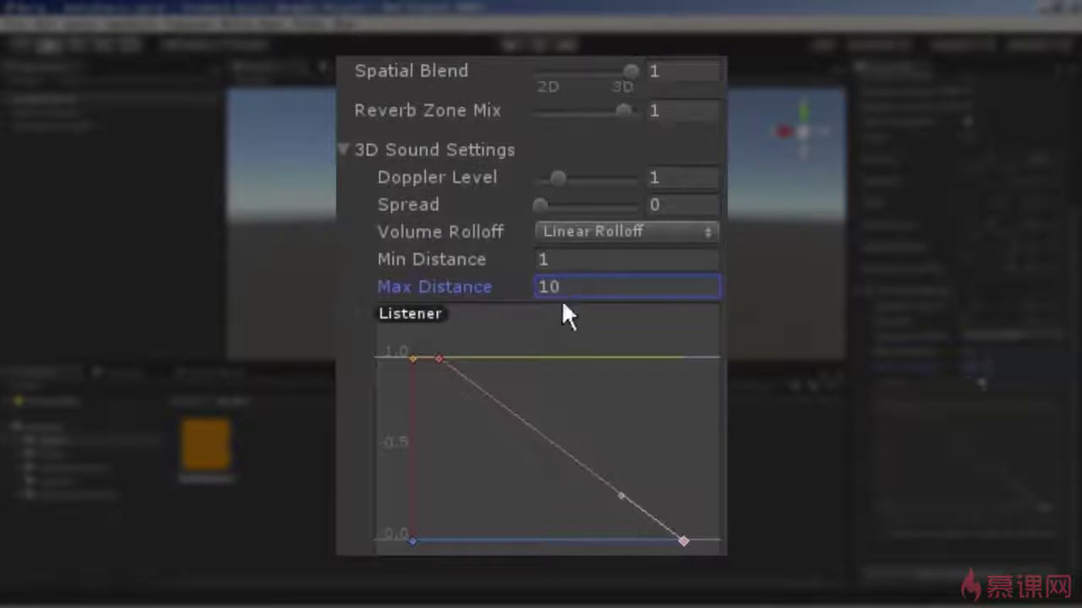
{"action": "mouse_move", "coordinate": [537, 268]}
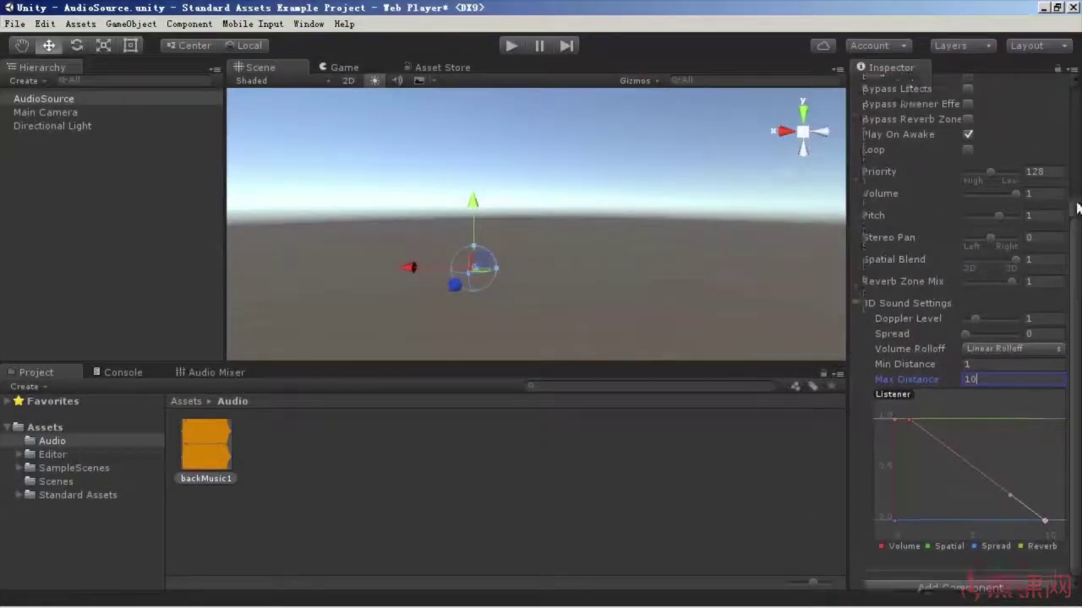
Step: Reset the Transforms of AudioSource and Main Camera so both sit at position 0, 0, 0
{"action": "scroll", "coordinate": [1078, 290], "scroll_direction": "up", "scroll_amount": 5}
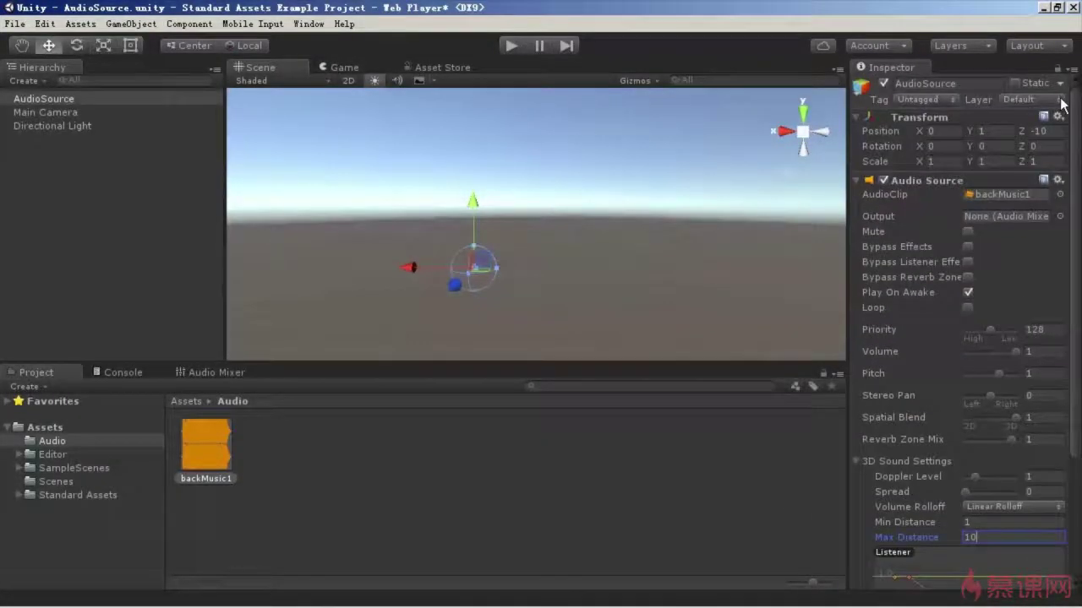
{"action": "left_click", "coordinate": [1056, 117]}
{"action": "left_click", "coordinate": [997, 135]}
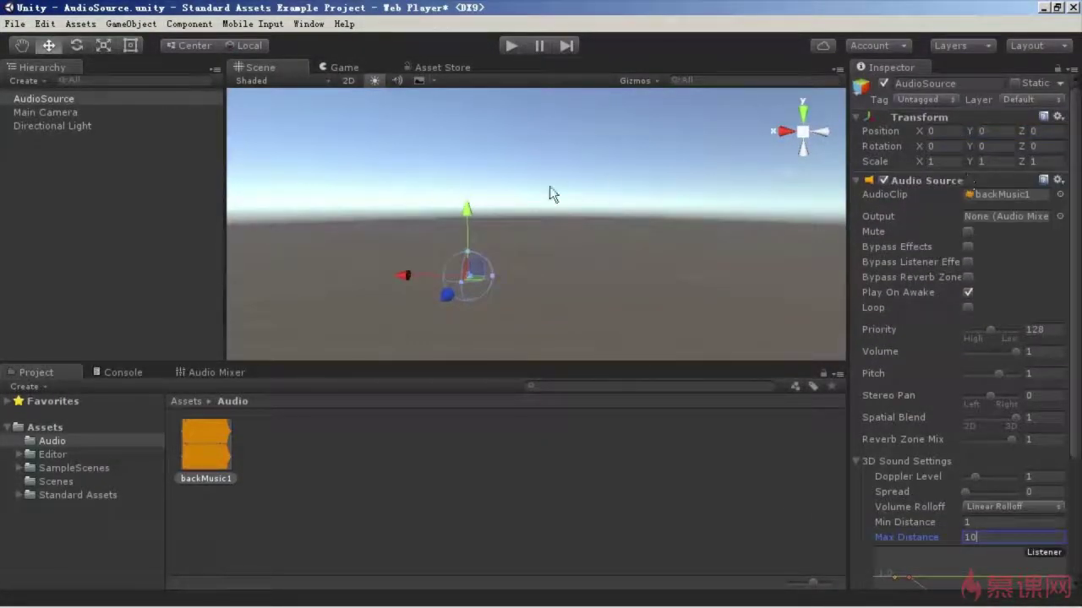
{"action": "left_click", "coordinate": [50, 112]}
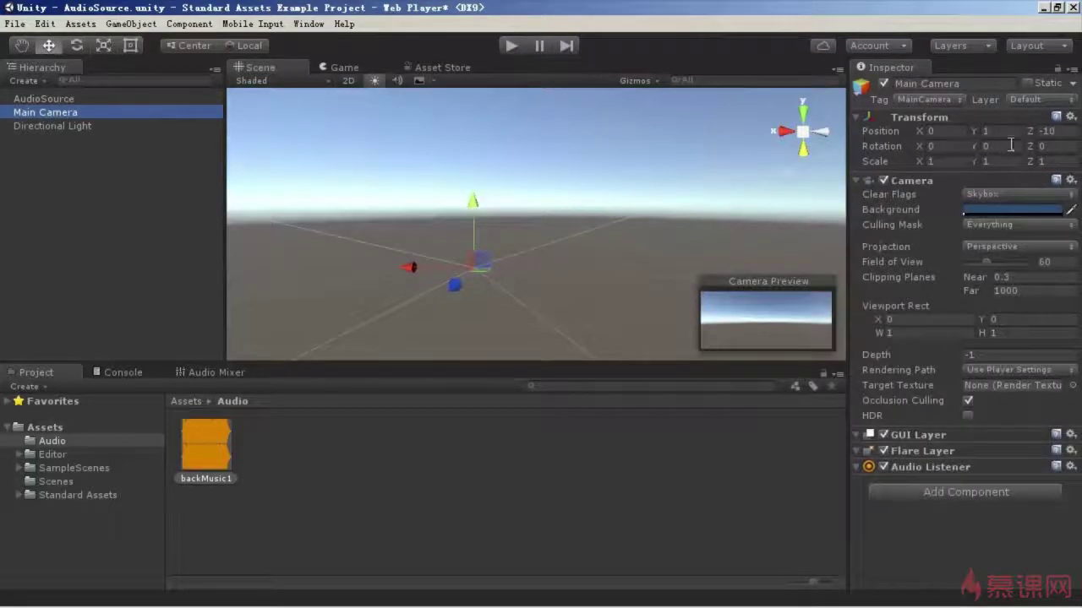
{"action": "left_click", "coordinate": [1070, 117]}
{"action": "left_click", "coordinate": [894, 133]}
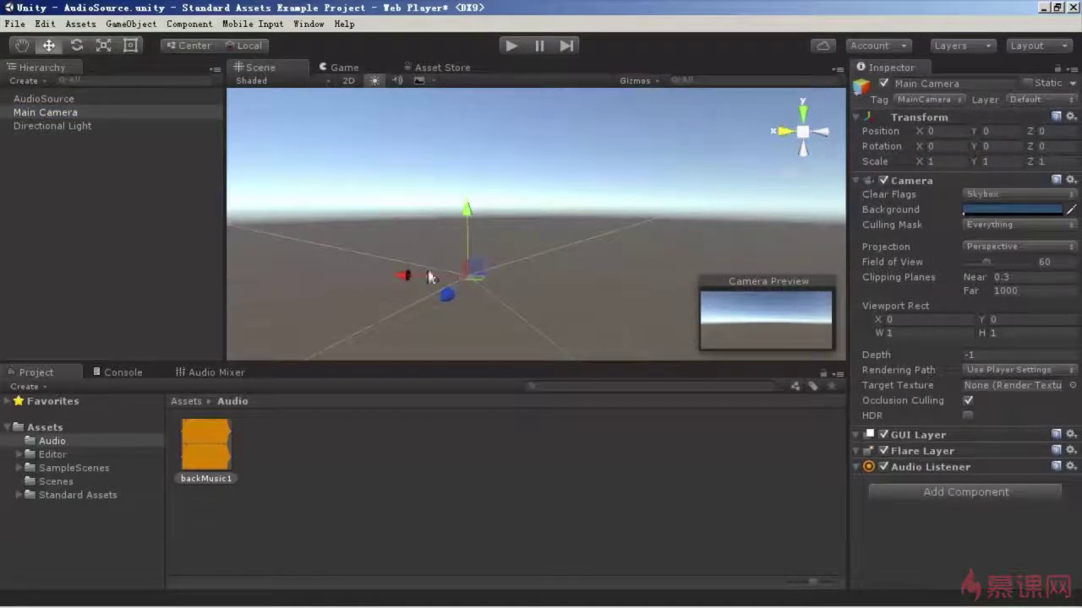
Step: Reselect AudioSource and run the scene in Play mode to listen
{"action": "left_click", "coordinate": [64, 99]}
{"action": "left_click", "coordinate": [512, 45]}
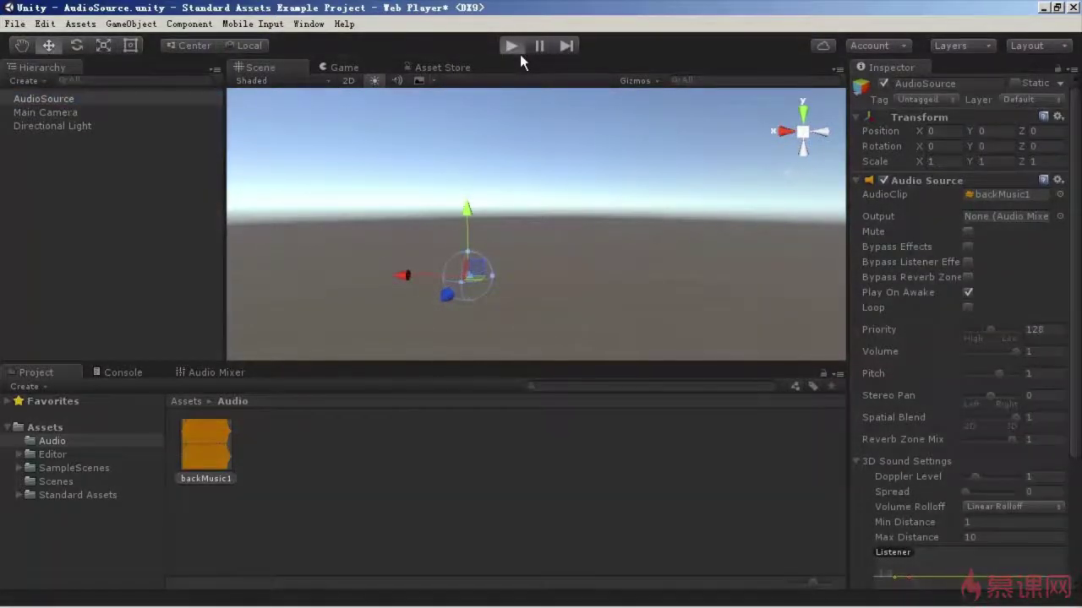
{"action": "left_click", "coordinate": [515, 45]}
Step: Stop play, enable Loop for backMusic1, replay the scene and try Bypass Effects
{"action": "left_click", "coordinate": [515, 46]}
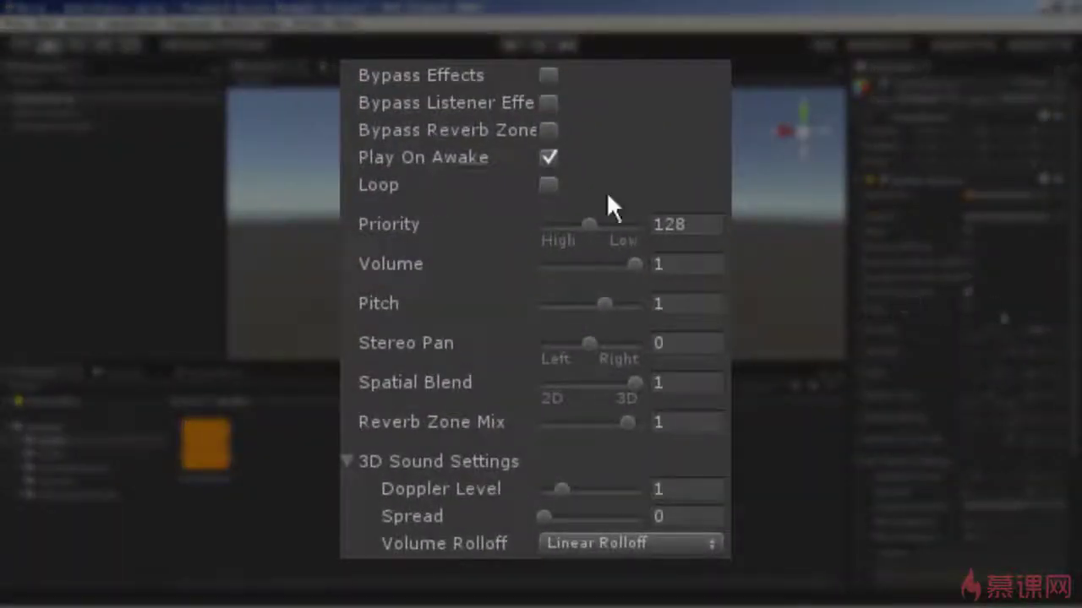
{"action": "left_click", "coordinate": [548, 184]}
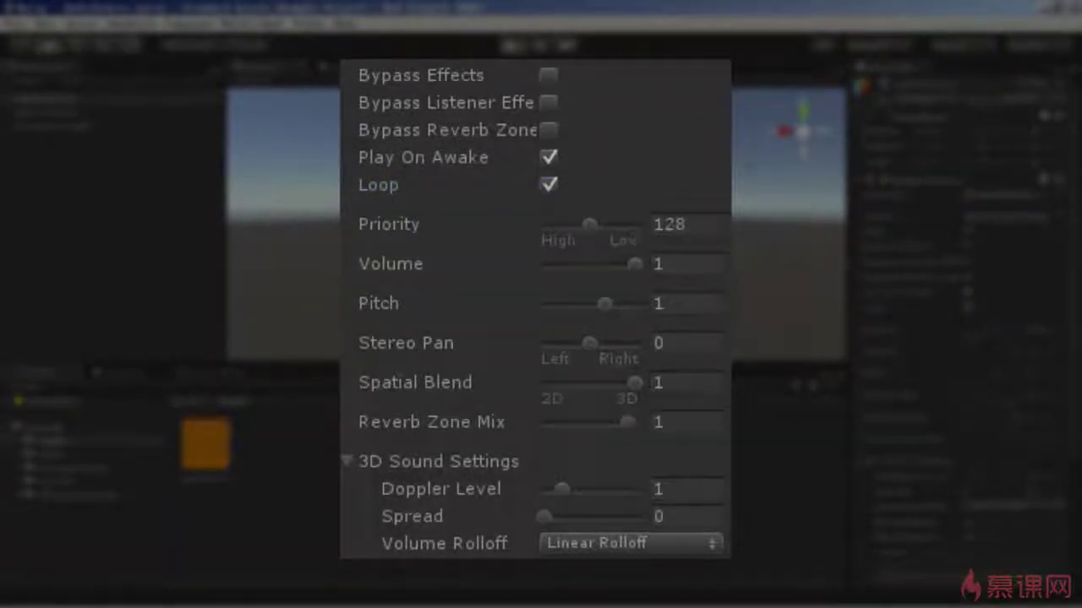
{"action": "left_click", "coordinate": [512, 44]}
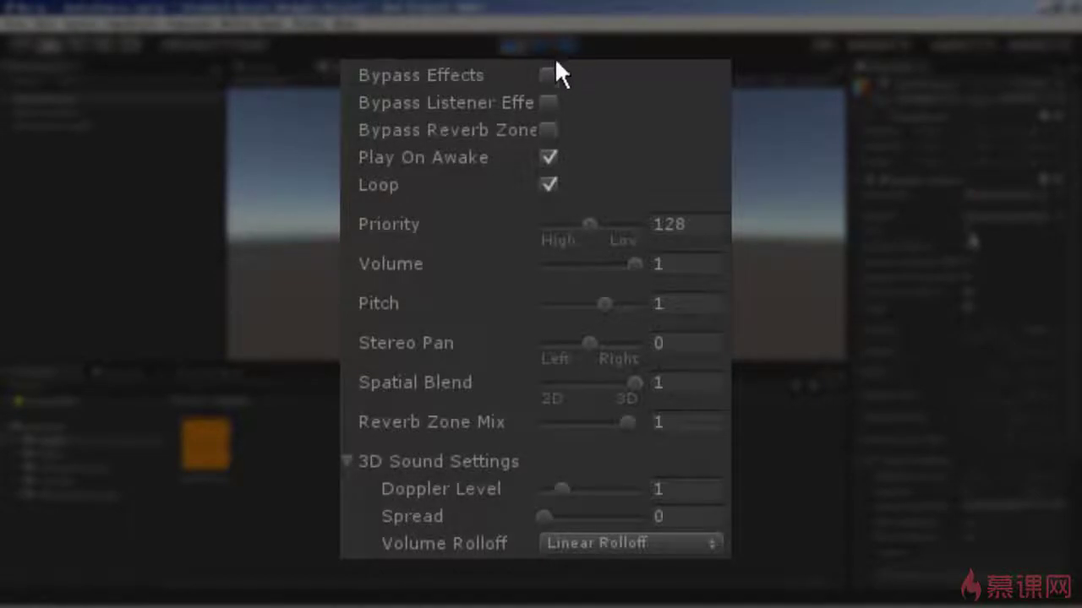
{"action": "left_click", "coordinate": [549, 76]}
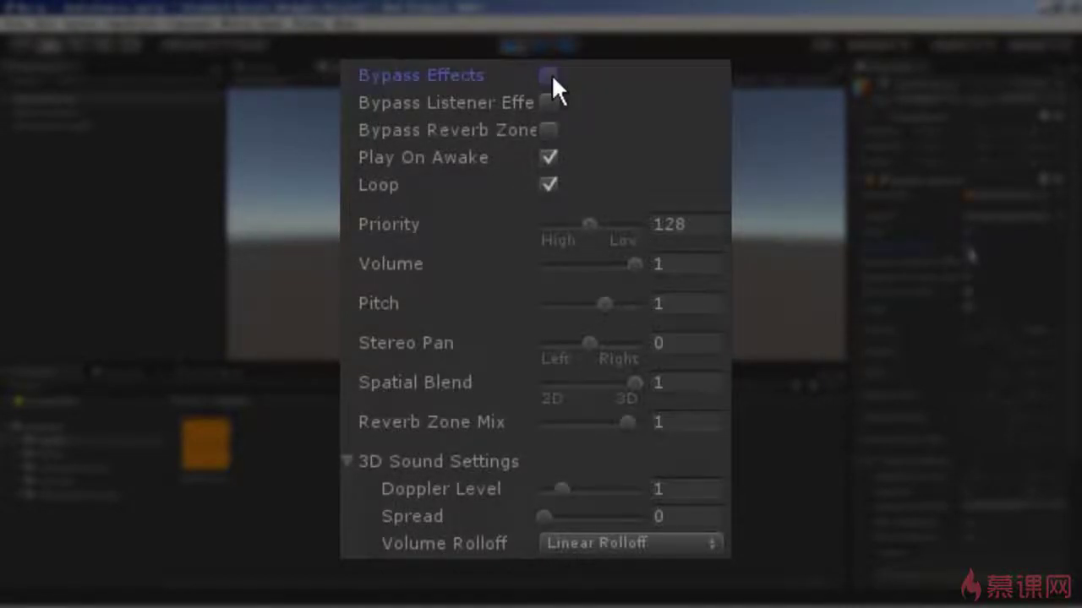
{"action": "scroll", "coordinate": [970, 252], "scroll_direction": "down", "scroll_amount": 3}
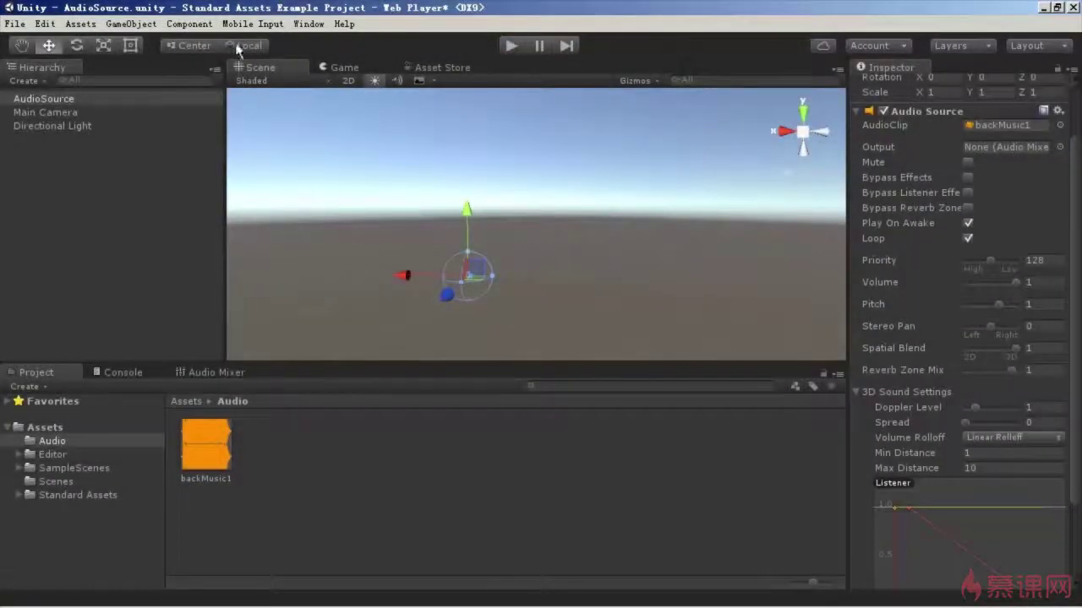
Step: Add an Audio Low Pass Filter, play the scene, toggle its bypass to compare, then stop
{"action": "left_click", "coordinate": [186, 25]}
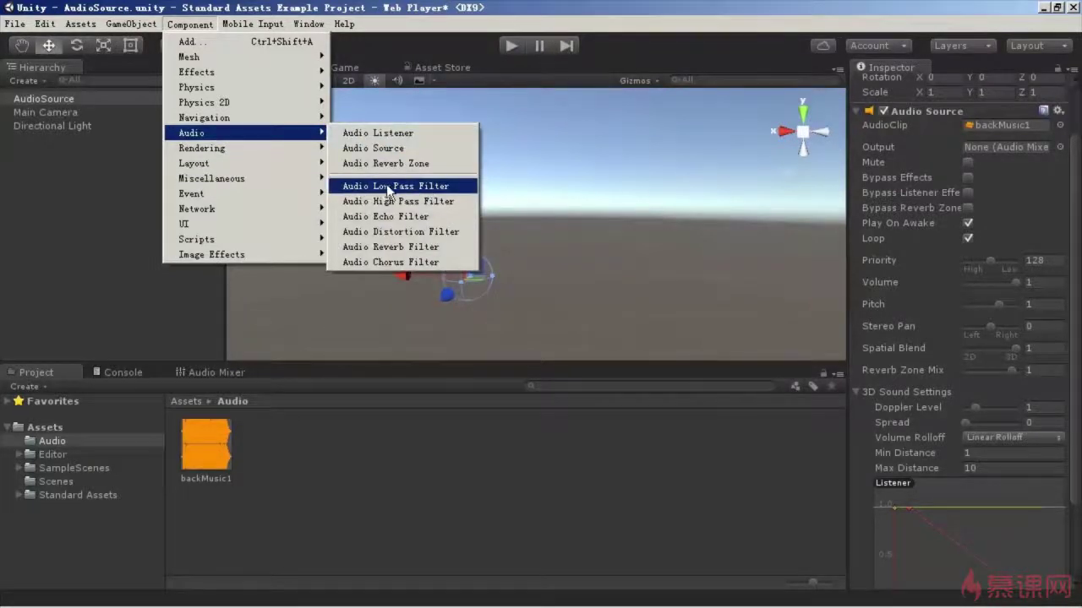
{"action": "left_click", "coordinate": [388, 184]}
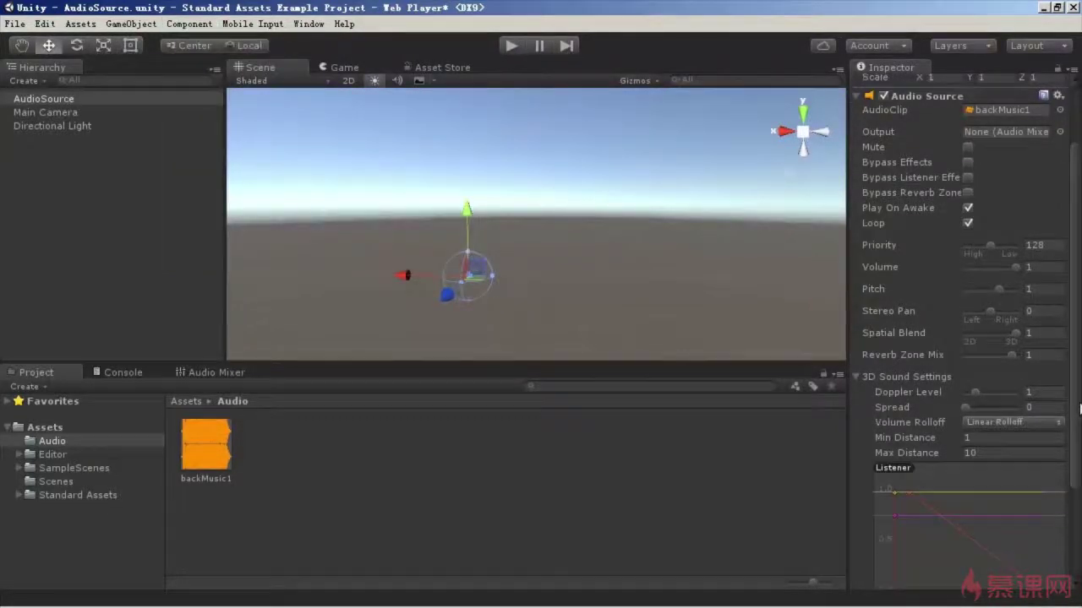
{"action": "left_click", "coordinate": [509, 47]}
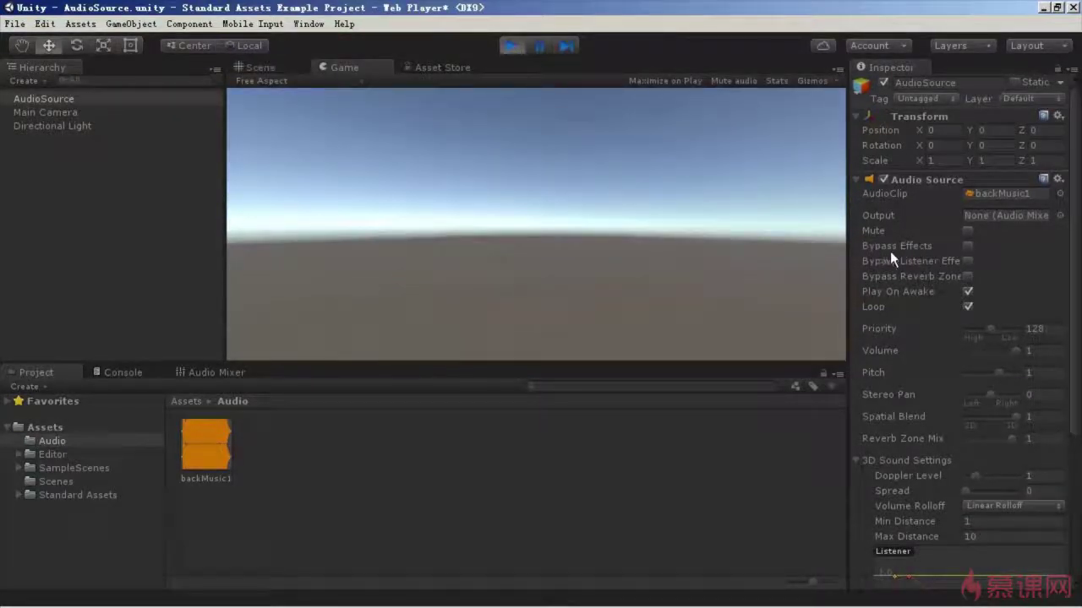
{"action": "left_click", "coordinate": [967, 247]}
{"action": "left_click", "coordinate": [511, 46]}
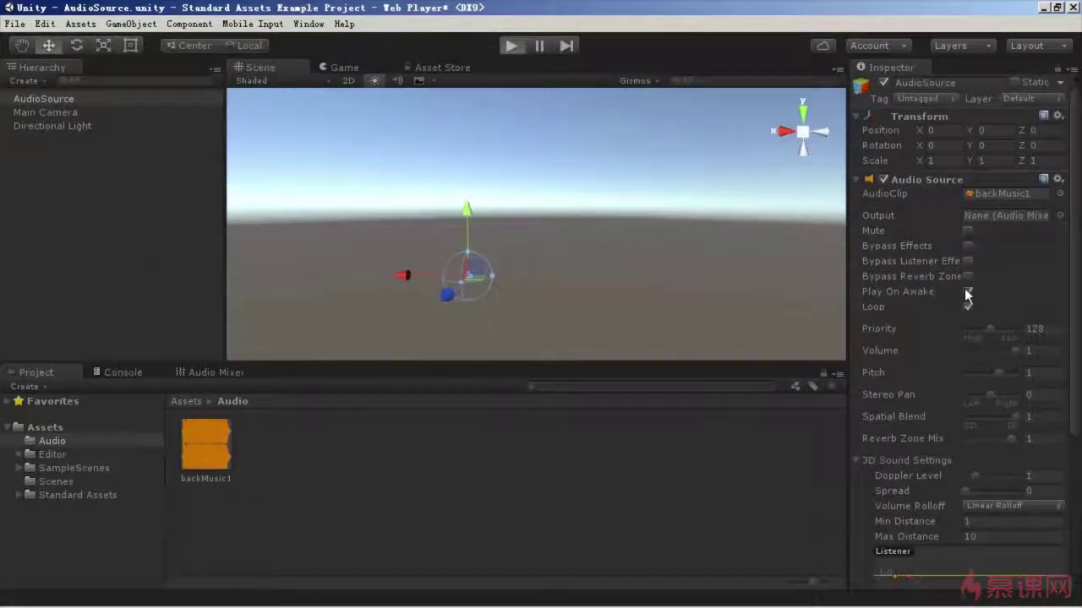
Step: Enter Play mode, lower Volume to 0.5 and experiment with the Pitch value
{"action": "key", "text": "ctrl+p"}
{"action": "left_click", "coordinate": [990, 350]}
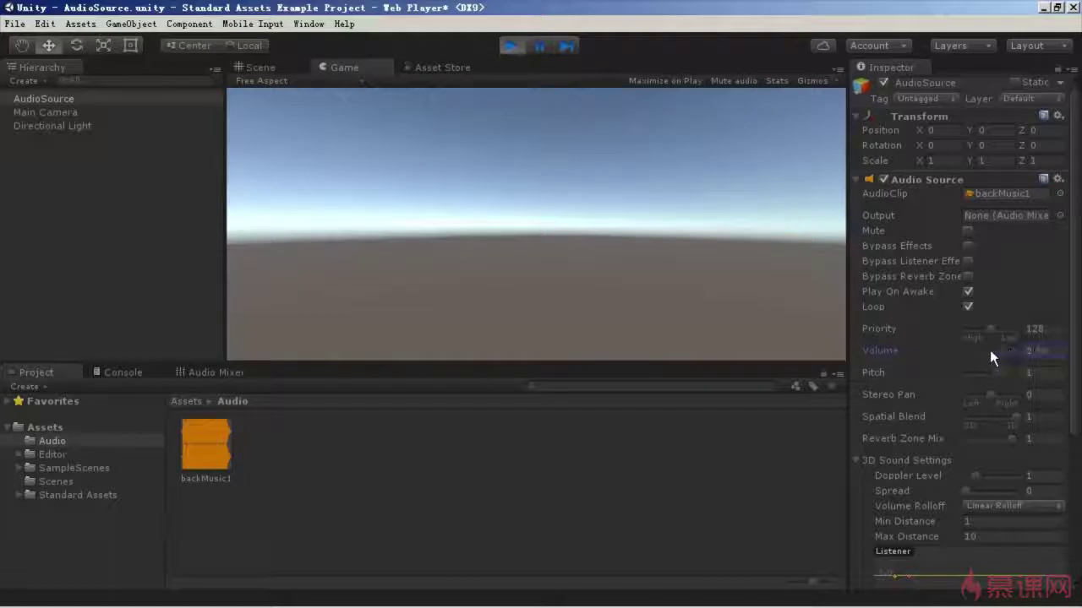
{"action": "mouse_move", "coordinate": [968, 353]}
{"action": "left_mouse_down"}
{"action": "mouse_move", "coordinate": [993, 353]}
{"action": "mouse_move", "coordinate": [998, 372]}
{"action": "left_mouse_up"}
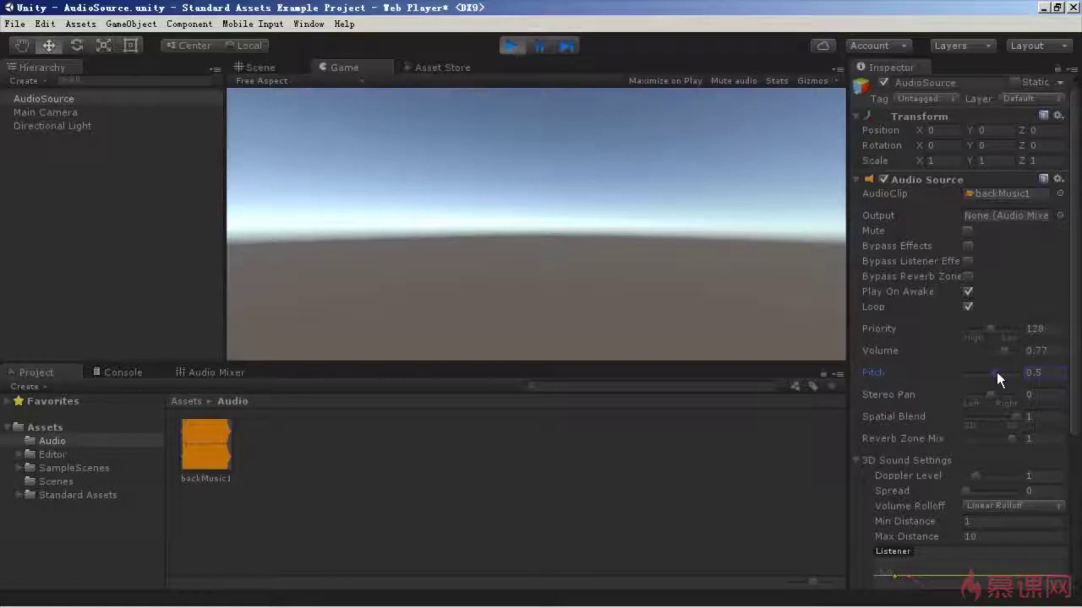
{"action": "left_click_drag", "start_coordinate": [1002, 378], "coordinate": [1012, 378]}
{"action": "left_click", "coordinate": [1030, 372]}
Step: Pan the sound fully left and back to 0, then set Spatial Blend to 1
{"action": "left_click_drag", "start_coordinate": [988, 395], "coordinate": [962, 394]}
{"action": "mouse_move", "coordinate": [966, 394]}
{"action": "left_mouse_down"}
{"action": "mouse_move", "coordinate": [1020, 395]}
{"action": "mouse_move", "coordinate": [994, 397]}
{"action": "mouse_move", "coordinate": [971, 418]}
{"action": "left_mouse_up"}
{"action": "left_click", "coordinate": [1041, 418]}
{"action": "type", "text": "1"}
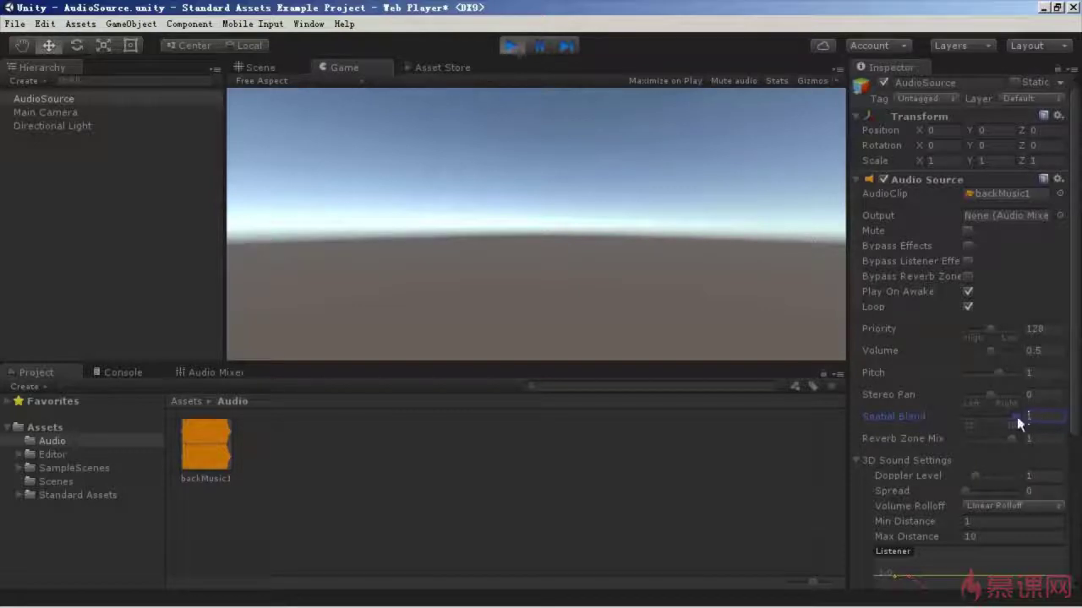
Step: Switch Spatial Blend to 0 and back to 1 while moving the AudioSource along X
{"action": "left_click_drag", "start_coordinate": [1018, 417], "coordinate": [943, 419]}
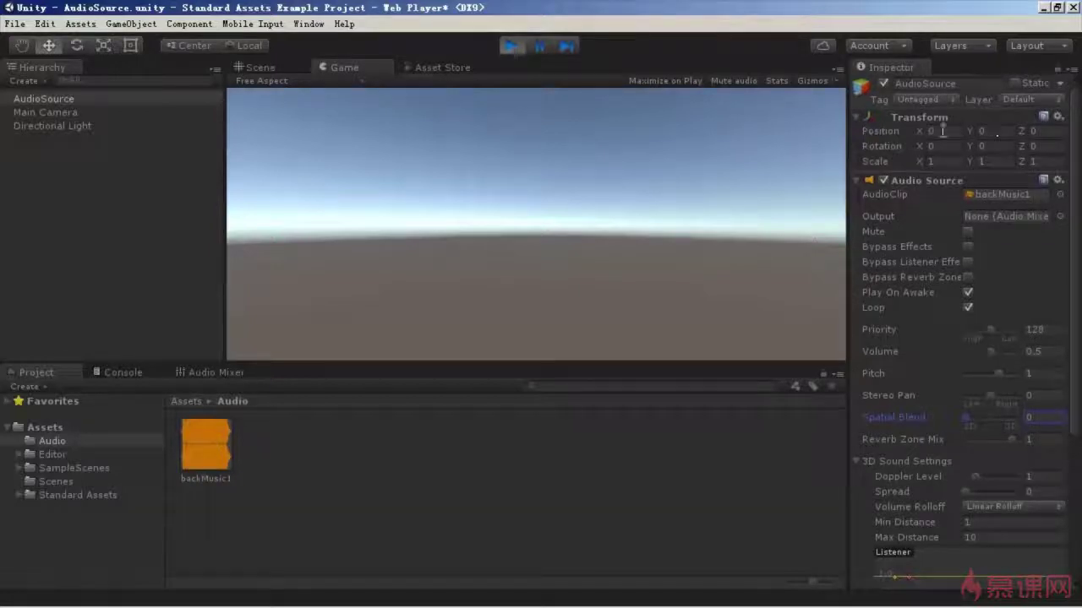
{"action": "mouse_move", "coordinate": [919, 132]}
{"action": "left_mouse_down"}
{"action": "mouse_move", "coordinate": [683, 137]}
{"action": "mouse_move", "coordinate": [1052, 319]}
{"action": "left_mouse_up"}
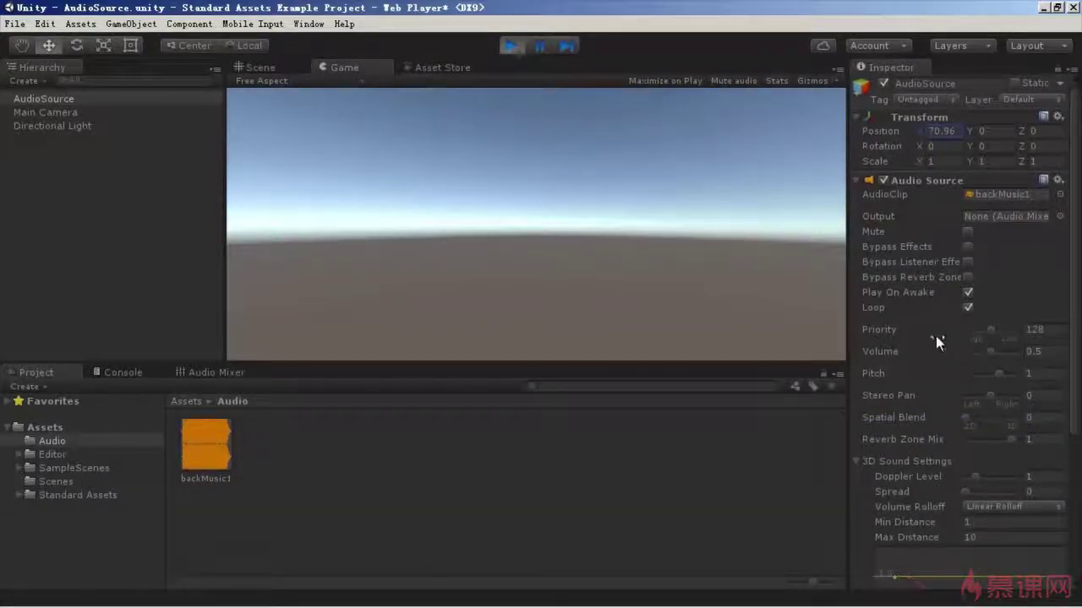
{"action": "left_click_drag", "start_coordinate": [1071, 406], "coordinate": [1076, 537]}
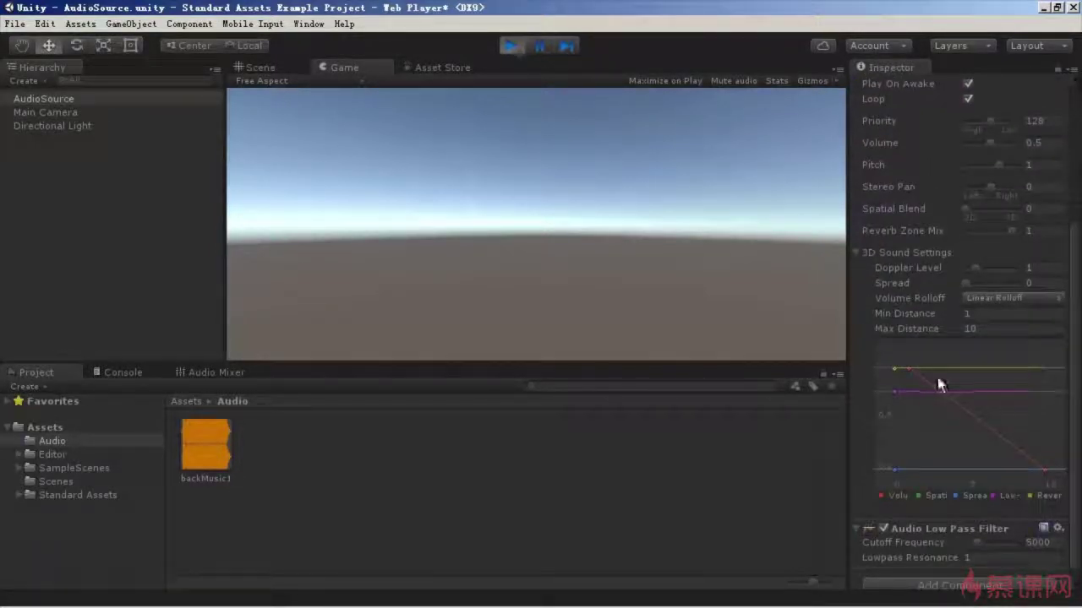
{"action": "scroll", "coordinate": [967, 282], "scroll_direction": "up", "scroll_amount": 5}
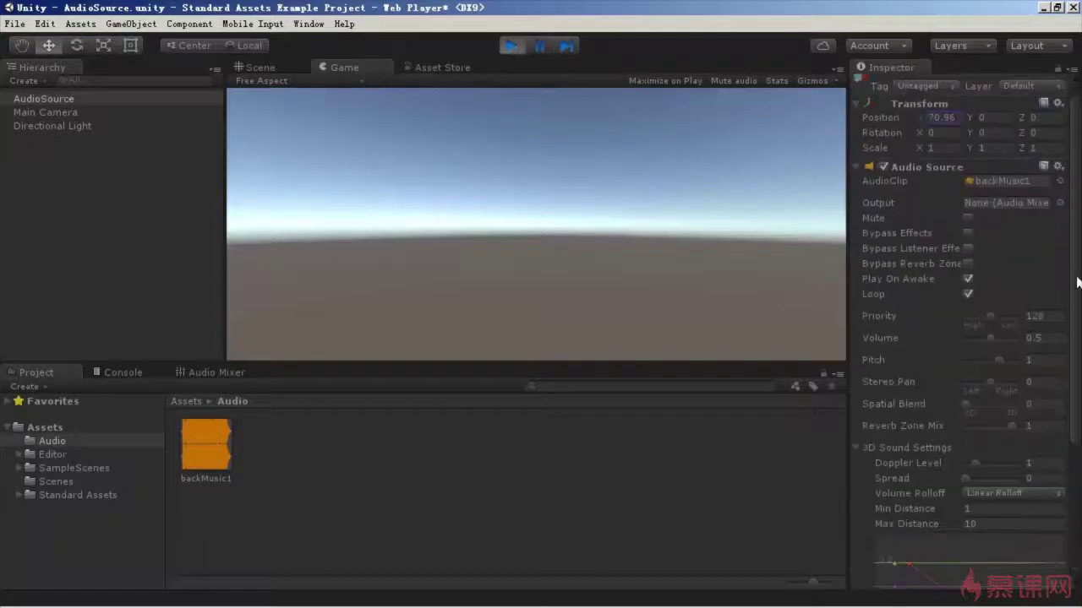
{"action": "left_click_drag", "start_coordinate": [969, 402], "coordinate": [1053, 405]}
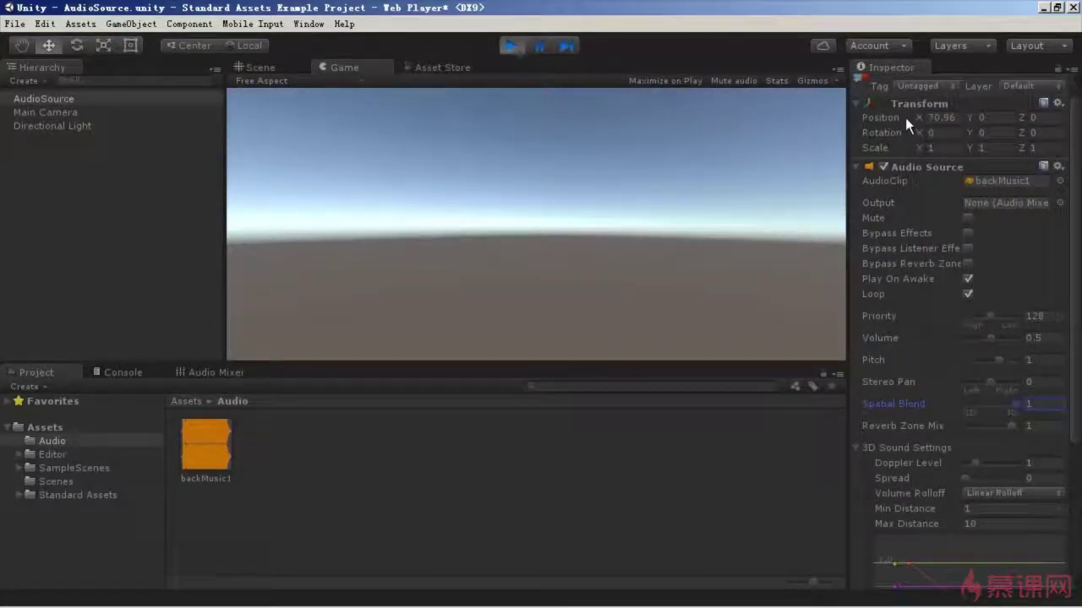
Step: Move the AudioSource far along X and back near the listener to hear distance falloff
{"action": "mouse_move", "coordinate": [930, 117]}
{"action": "left_mouse_down"}
{"action": "mouse_move", "coordinate": [349, 119]}
{"action": "mouse_move", "coordinate": [698, 137]}
{"action": "left_mouse_up"}
{"action": "left_click_drag", "start_coordinate": [585, 138], "coordinate": [216, 143]}
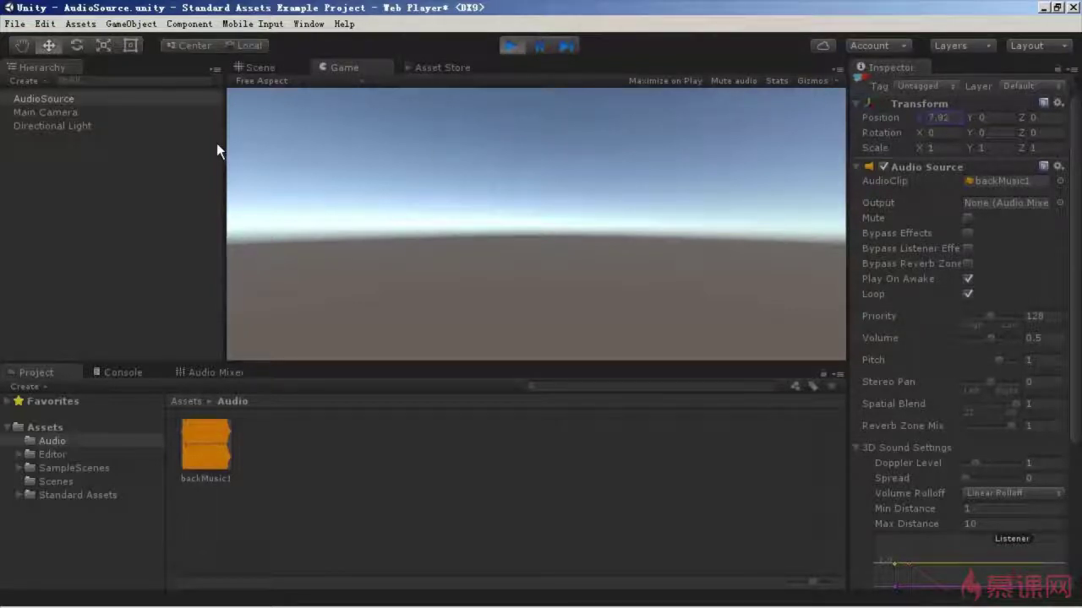
{"action": "mouse_move", "coordinate": [921, 117]}
{"action": "left_mouse_down"}
{"action": "mouse_move", "coordinate": [883, 127]}
{"action": "mouse_move", "coordinate": [915, 120]}
{"action": "left_mouse_up"}
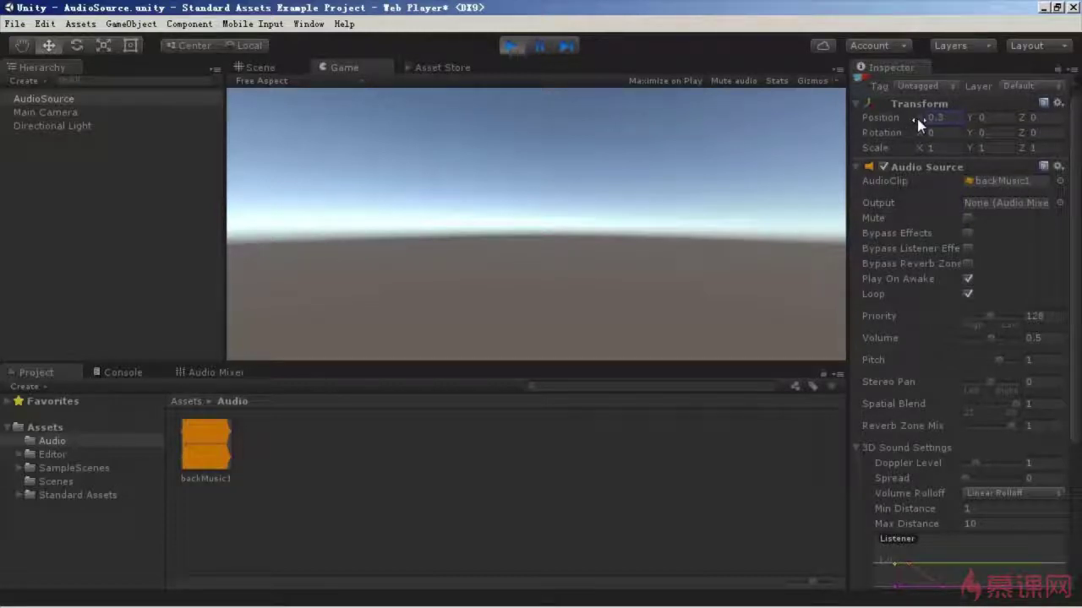
{"action": "mouse_move", "coordinate": [921, 121]}
{"action": "left_mouse_down"}
{"action": "mouse_move", "coordinate": [926, 131]}
{"action": "mouse_move", "coordinate": [806, 135]}
{"action": "mouse_move", "coordinate": [945, 128]}
{"action": "mouse_move", "coordinate": [928, 135]}
{"action": "left_mouse_up"}
Step: Widen the Spread, set it back to 0, and exit Play mode
{"action": "scroll", "coordinate": [928, 134], "scroll_direction": "down", "scroll_amount": 5}
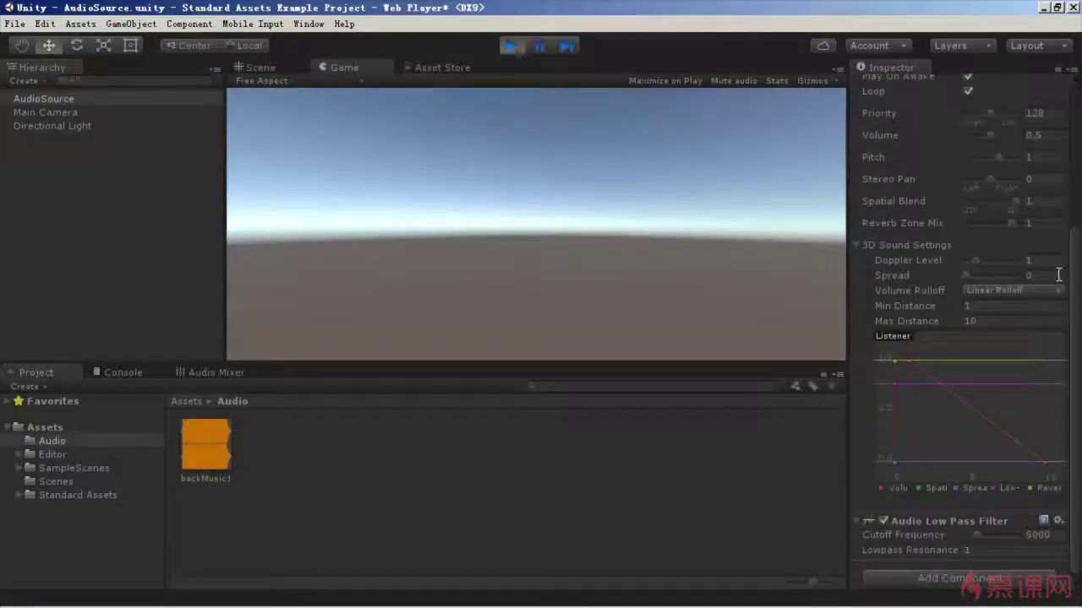
{"action": "mouse_move", "coordinate": [964, 274]}
{"action": "left_mouse_down"}
{"action": "mouse_move", "coordinate": [1009, 277]}
{"action": "mouse_move", "coordinate": [964, 282]}
{"action": "left_mouse_up"}
{"action": "left_click", "coordinate": [976, 290]}
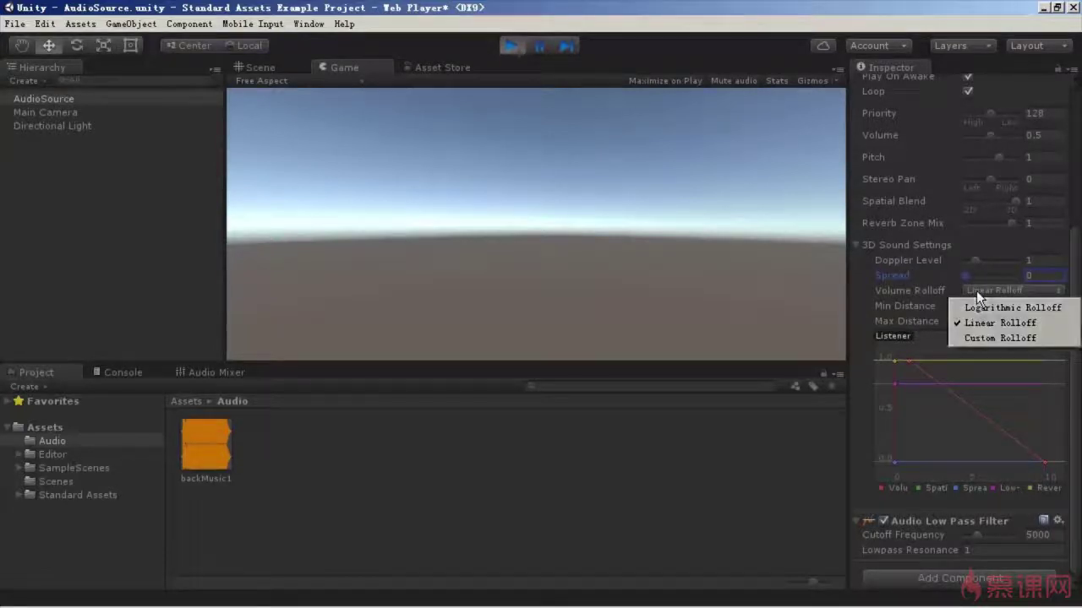
{"action": "left_click", "coordinate": [510, 52]}
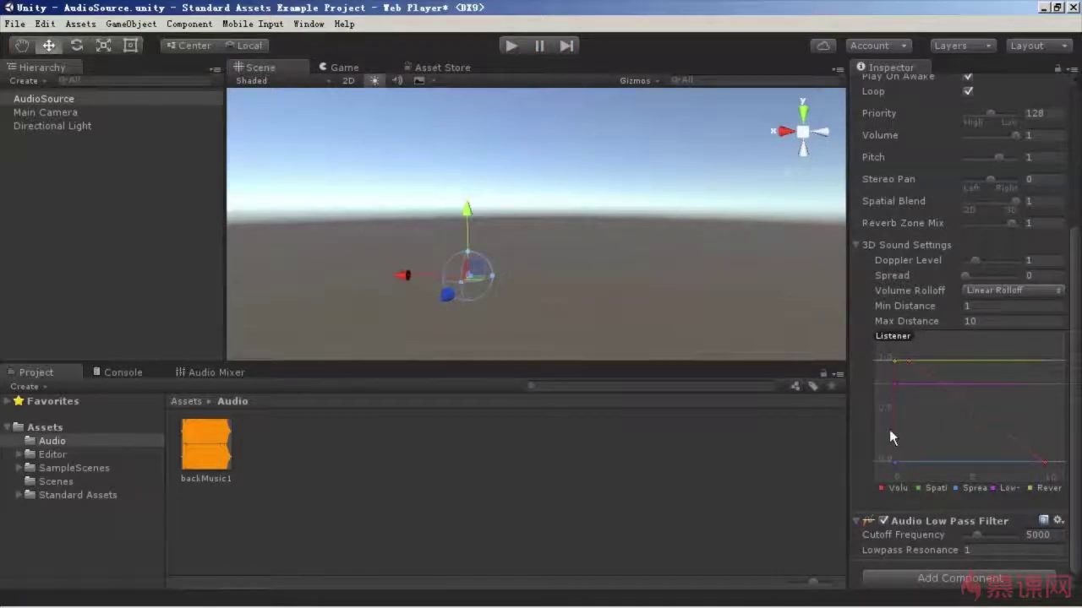
Step: Create a new folder named Scripts directly under Assets
{"action": "left_click", "coordinate": [59, 516]}
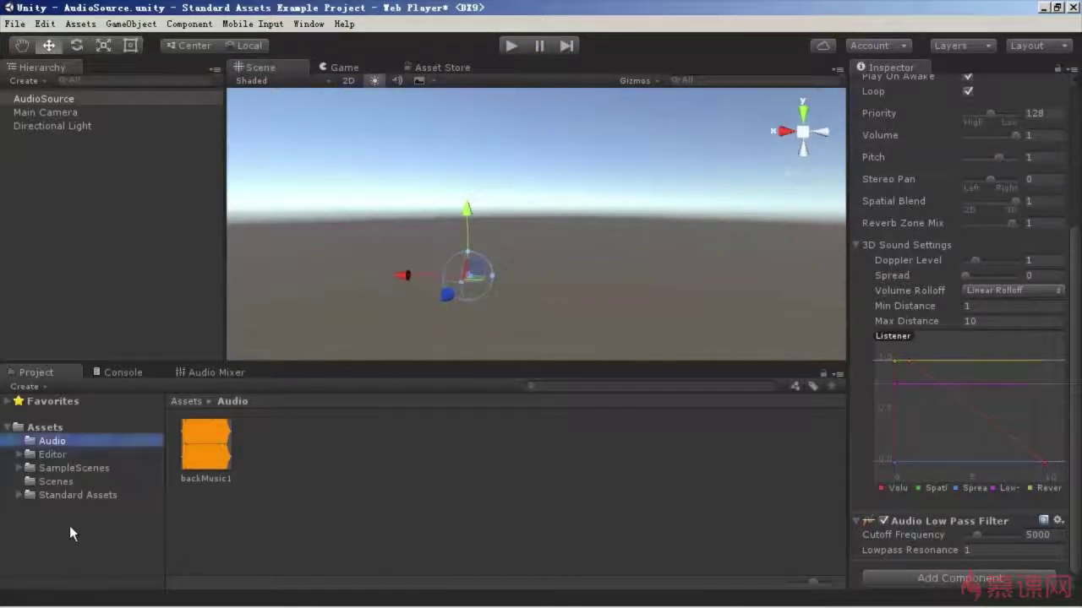
{"action": "left_click", "coordinate": [45, 426]}
{"action": "right_click", "coordinate": [48, 427]}
{"action": "mouse_move", "coordinate": [126, 185]}
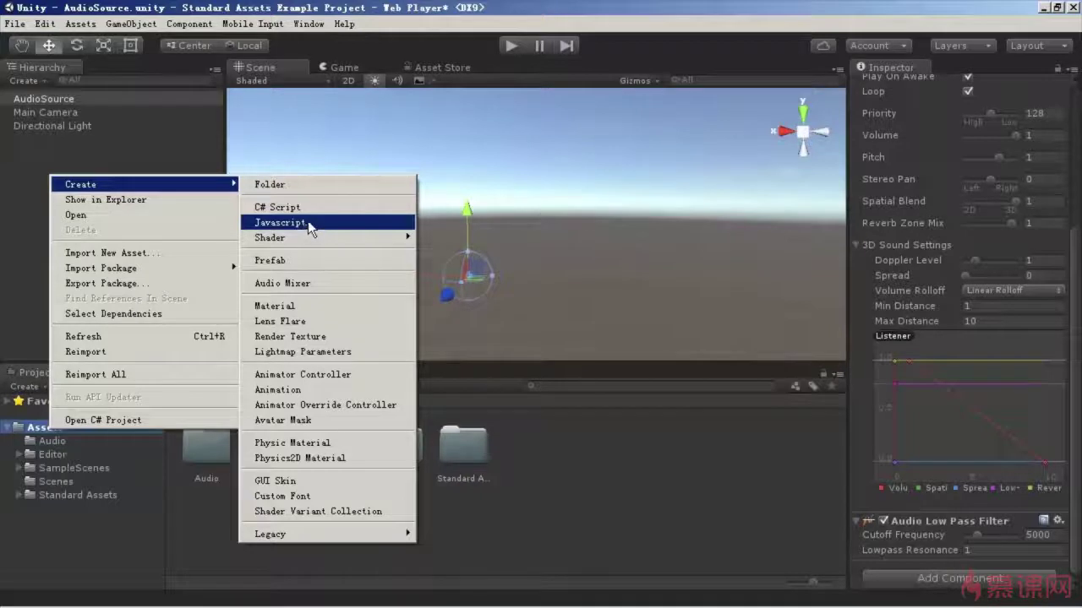
{"action": "left_click", "coordinate": [308, 186]}
{"action": "type", "text": "Scripts"}
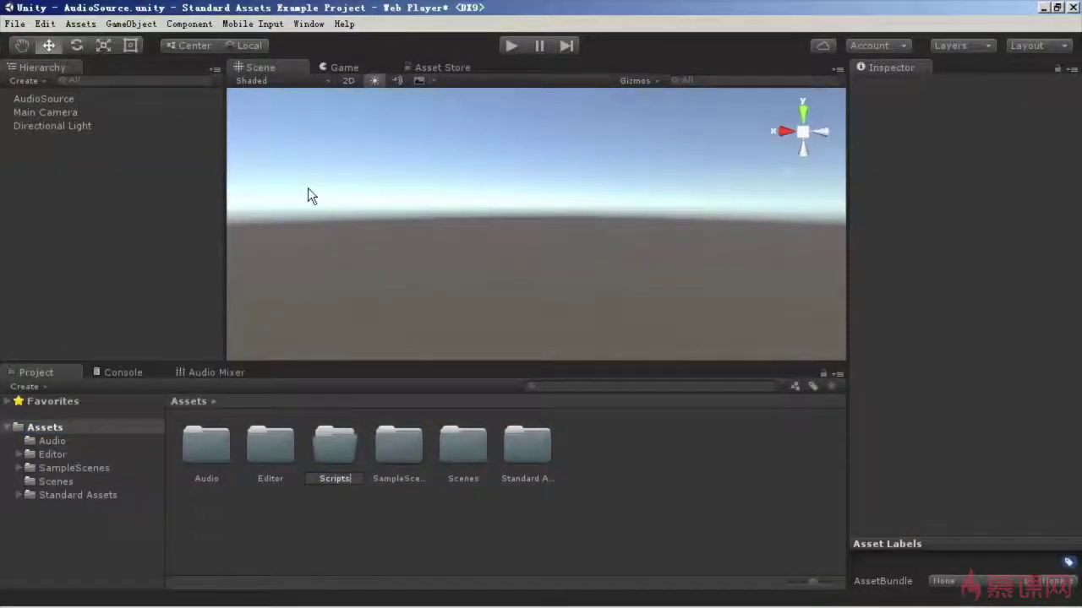
{"action": "key", "text": "Return"}
Step: Inside the Scripts folder, create a C# script named AudioController
{"action": "double_click", "coordinate": [463, 444]}
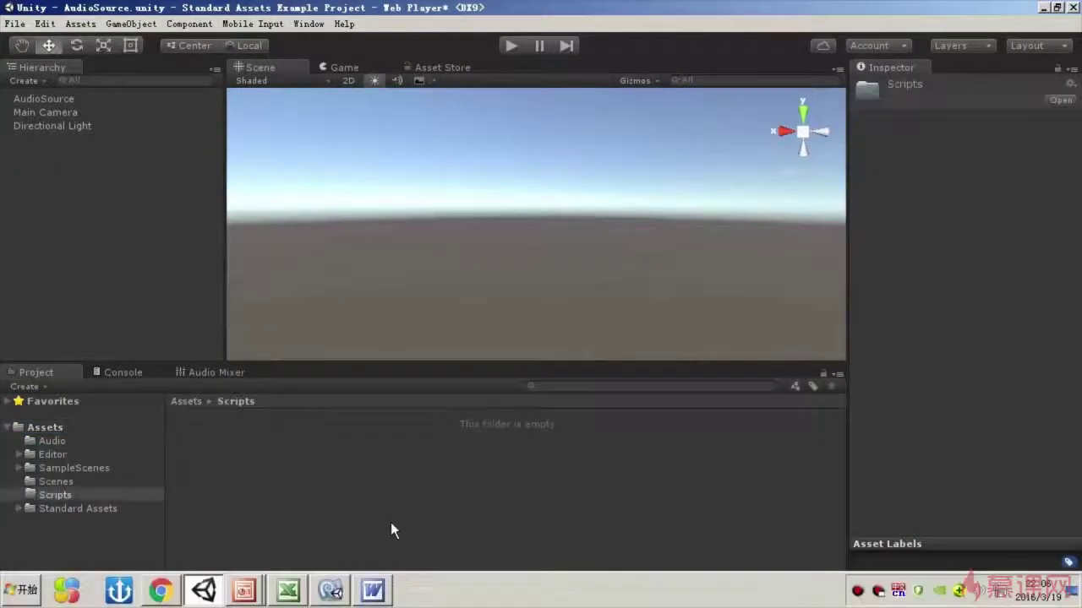
{"action": "right_click", "coordinate": [391, 479]}
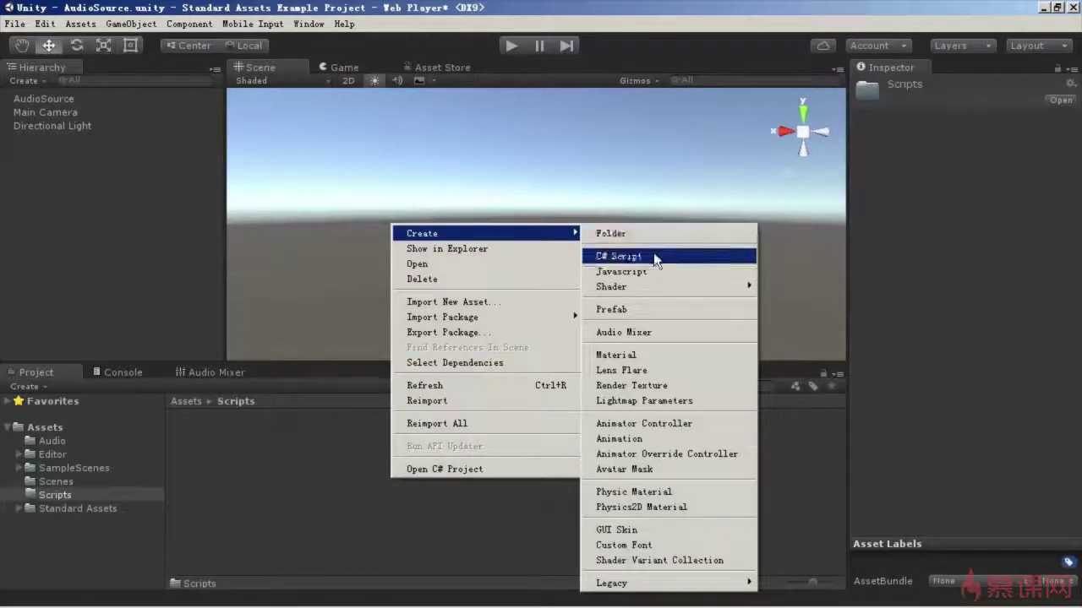
{"action": "left_click", "coordinate": [643, 256]}
{"action": "type", "text": "AudioControl"}
{"action": "key", "text": "Return"}
{"action": "type", "text": "ler"}
{"action": "key", "text": "Return"}
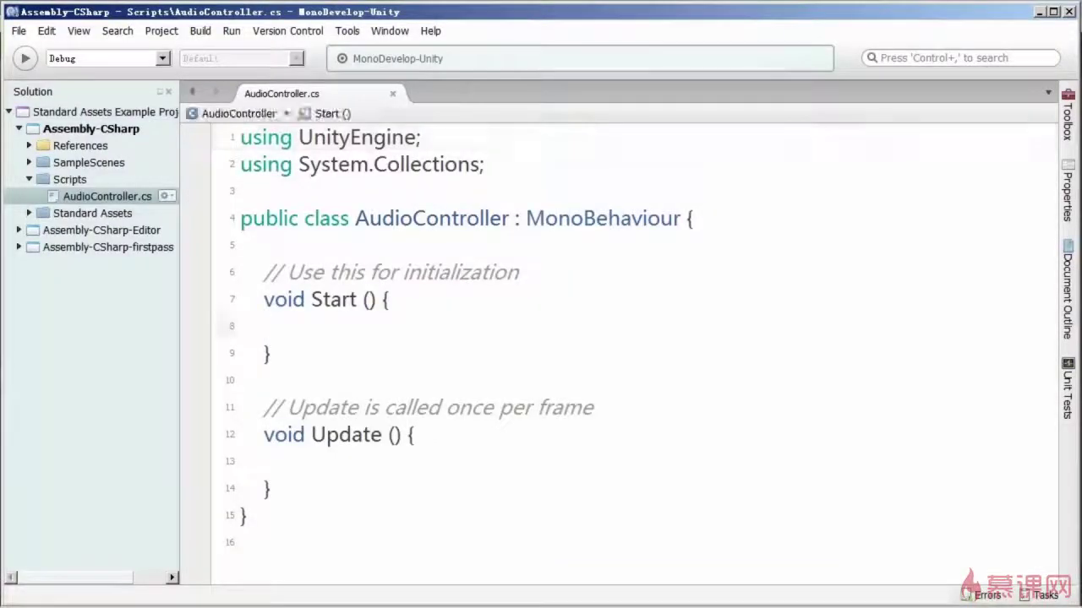
Step: Declare a private AudioSource field named ads in the class
{"action": "left_click", "coordinate": [265, 245]}
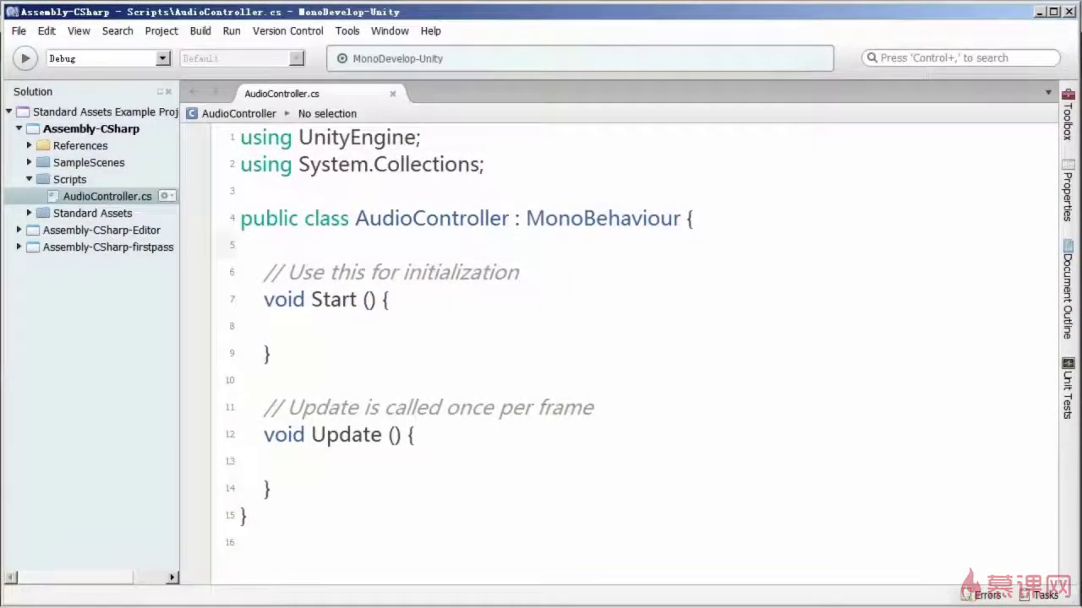
{"action": "key", "text": "Tab"}
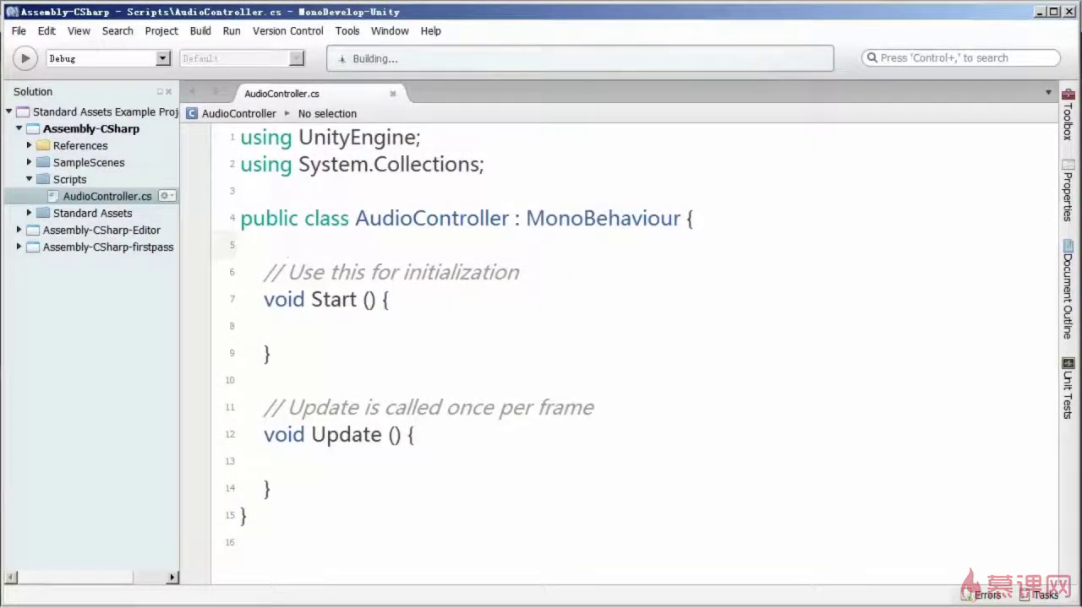
{"action": "type", "text": "private A"}
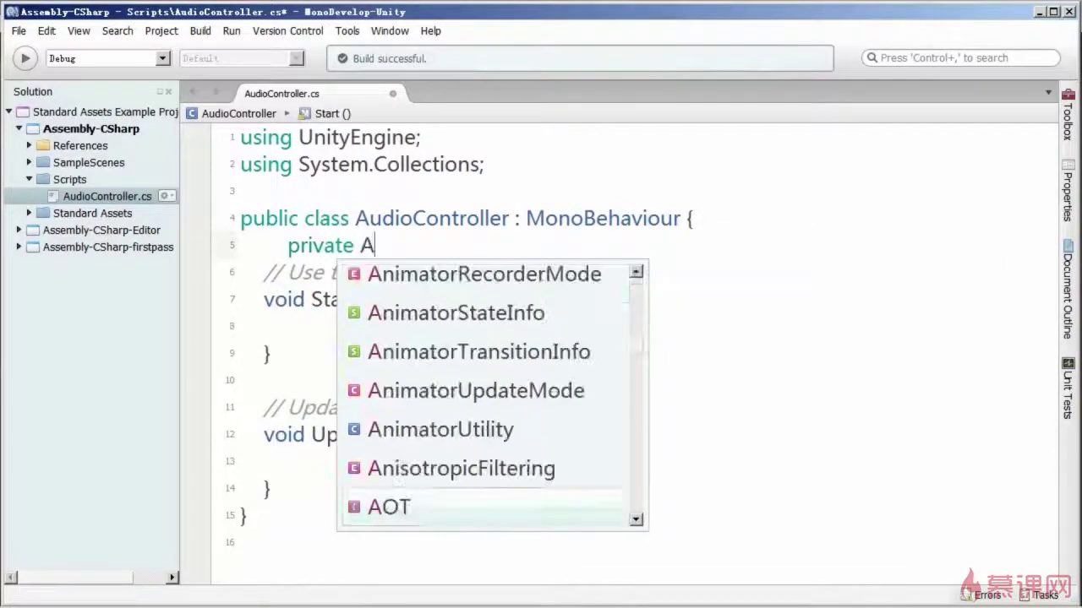
{"action": "type", "text": "udioS"}
{"action": "key", "text": "Return"}
{"action": "type", "text": "ads;"}
Step: In Start, assign ads = this.GetComponent<AudioSource>();
{"action": "left_click", "coordinate": [265, 326]}
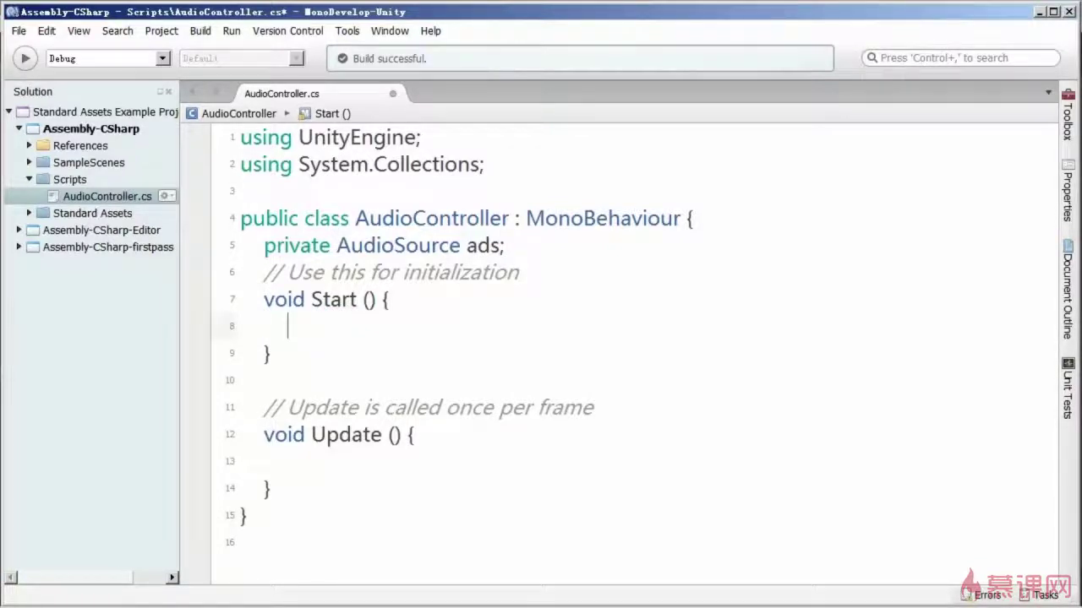
{"action": "type", "text": "ads=this."}
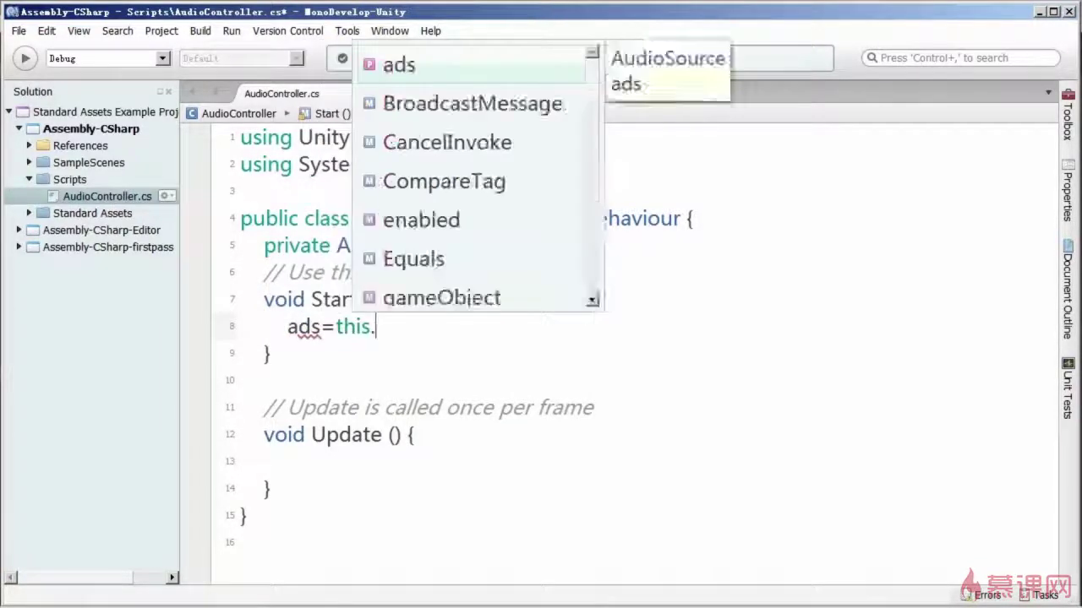
{"action": "type", "text": "getco"}
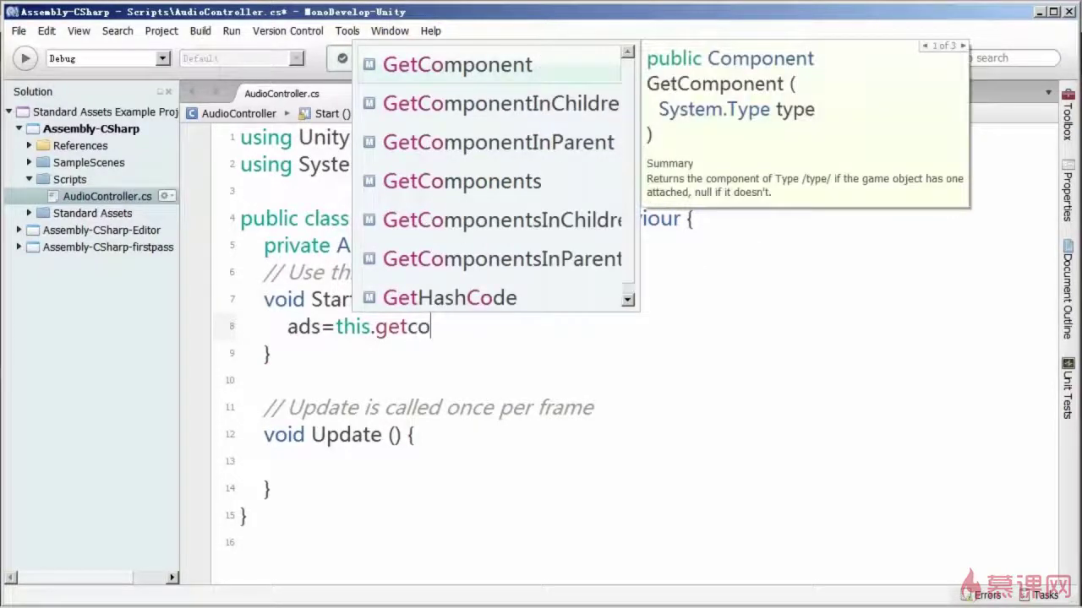
{"action": "key", "text": "Return"}
{"action": "type", "text": "<>();"}
{"action": "key", "text": "Left"}
{"action": "key", "text": "Left"}
{"action": "key", "text": "Left"}
{"action": "type", "text": "Audios"}
{"action": "key", "text": "Return"}
Step: Rename the Update method to OnGUI and open a new line in its body
{"action": "left_click", "coordinate": [269, 488]}
{"action": "left_click", "coordinate": [287, 462]}
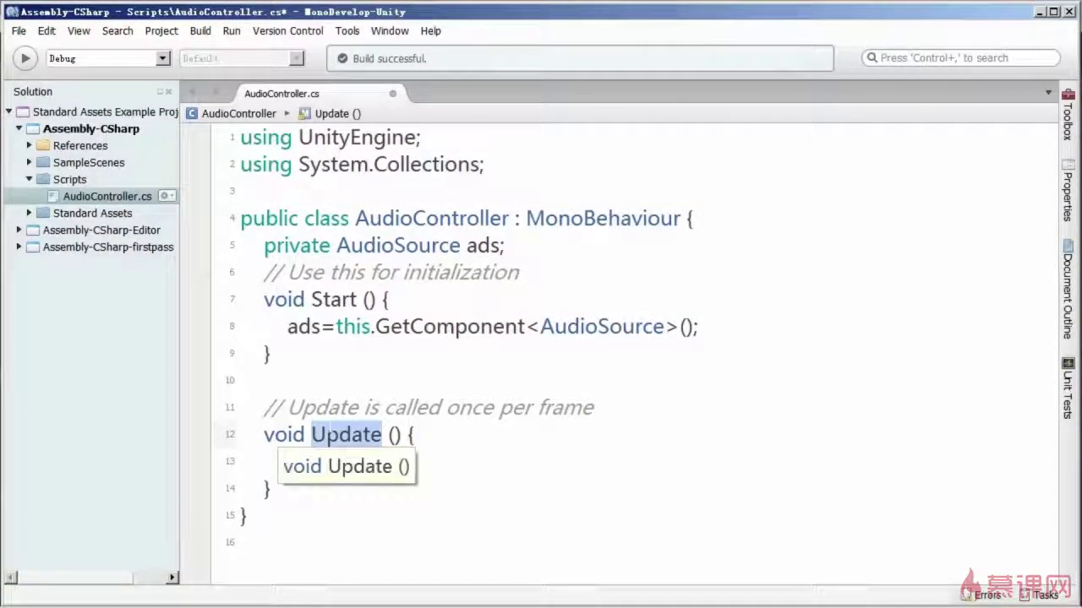
{"action": "type", "text": "on"}
{"action": "key", "text": "BackSpace"}
{"action": "key", "text": "BackSpace"}
{"action": "type", "text": "On"}
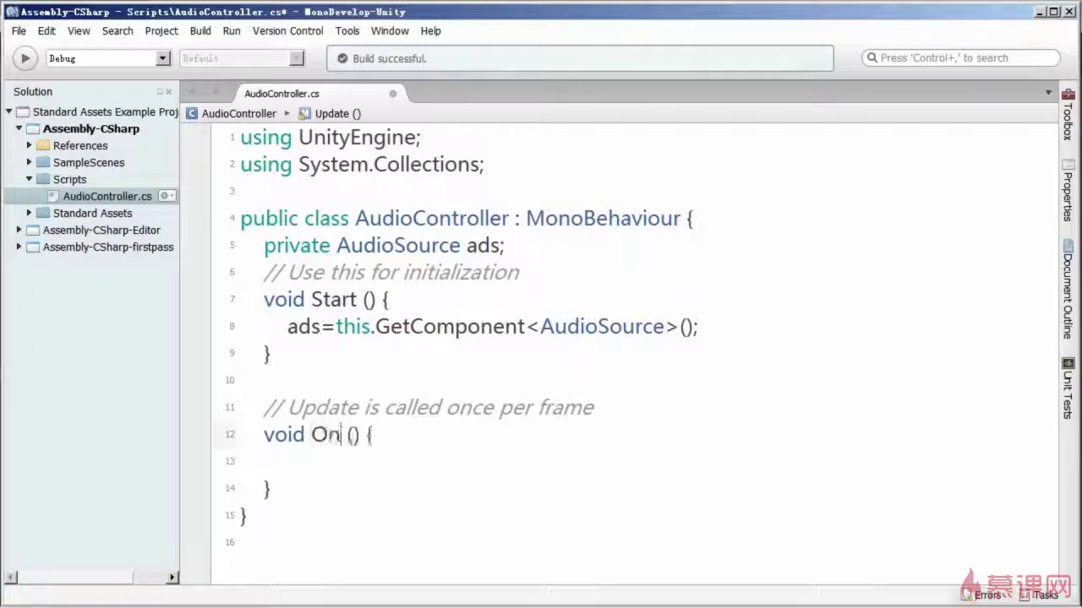
{"action": "type", "text": "GUI"}
{"action": "key", "text": "End"}
{"action": "key", "text": "Return"}
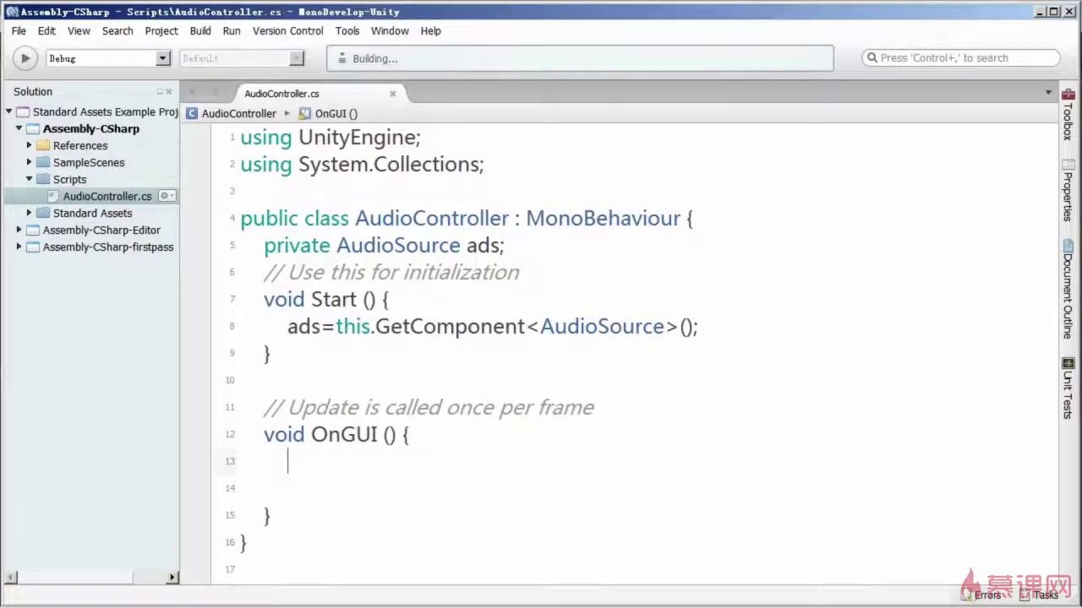
Step: In OnGUI, add an if (GUILayout.Button("paly")) { } block
{"action": "type", "text": "if("}
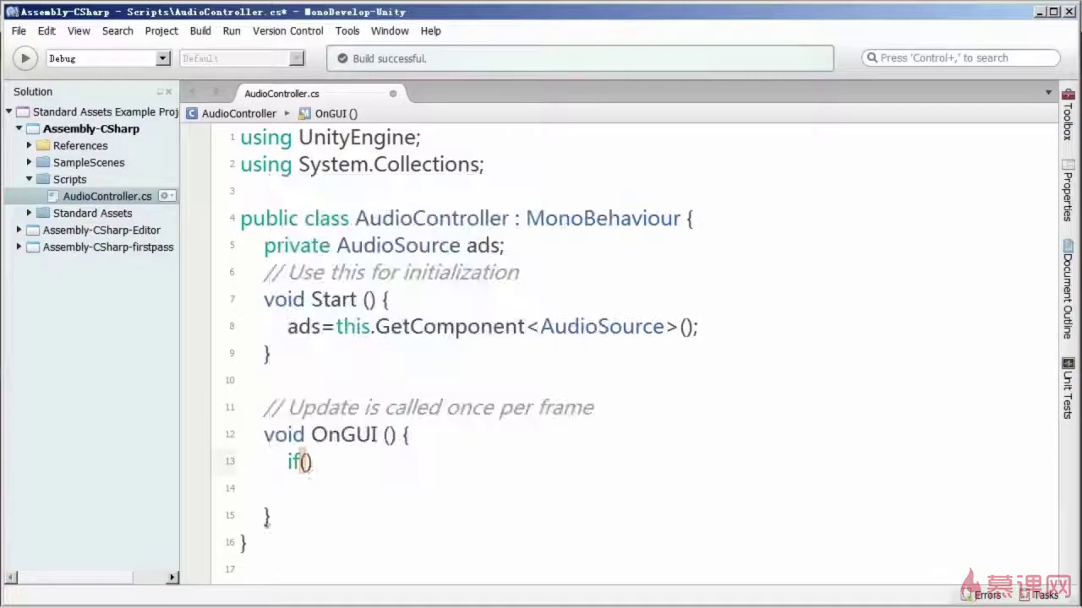
{"action": "type", "text": "Gui"}
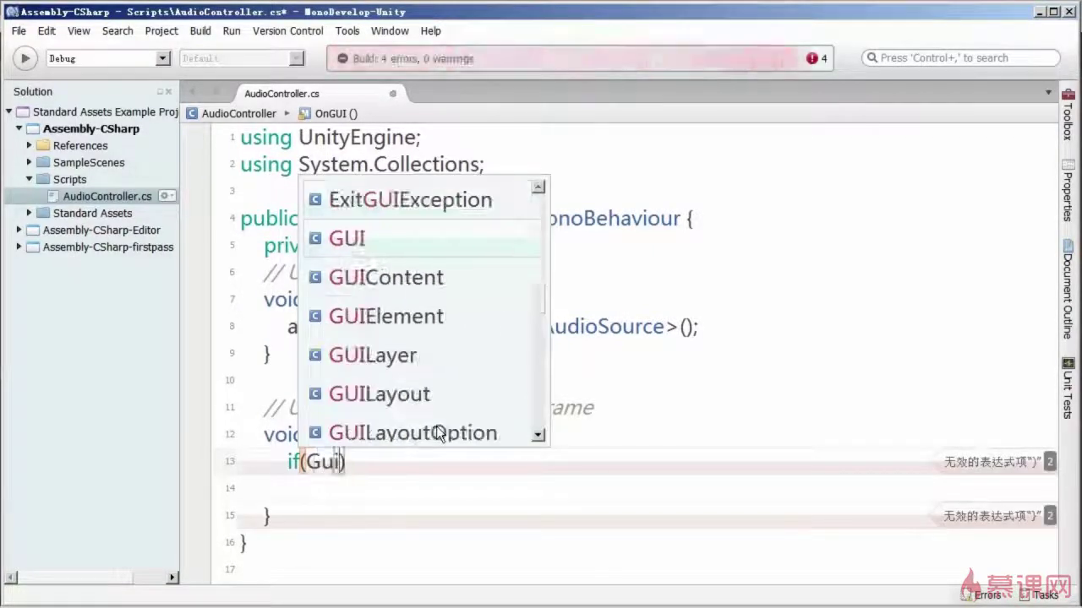
{"action": "type", "text": "L"}
{"action": "key", "text": "Down"}
{"action": "type", "text": "."}
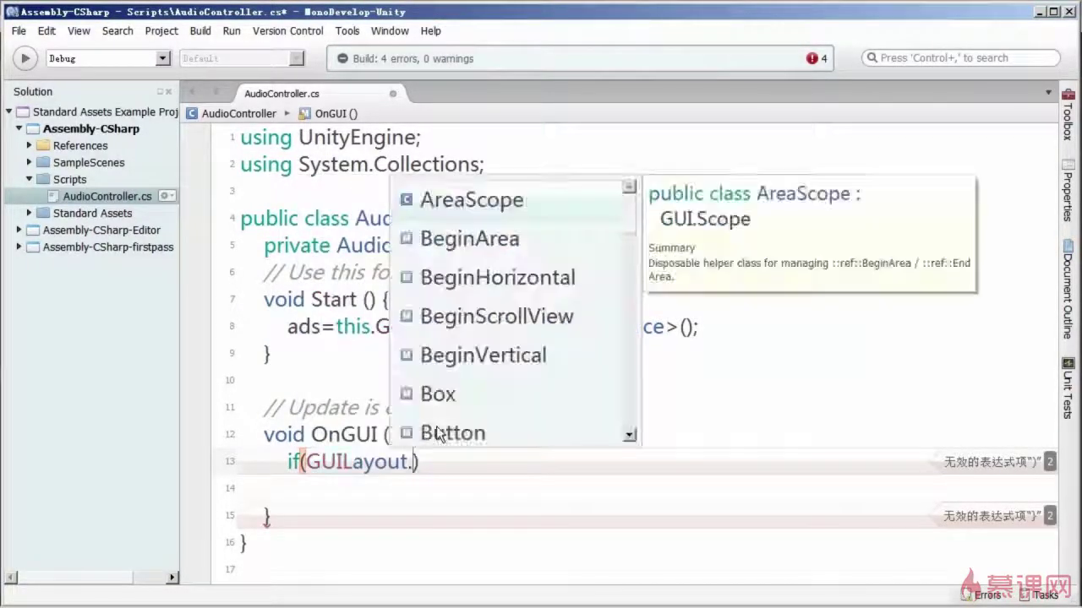
{"action": "type", "text": "bu"}
{"action": "key", "text": "Return"}
{"action": "type", "text": "("}
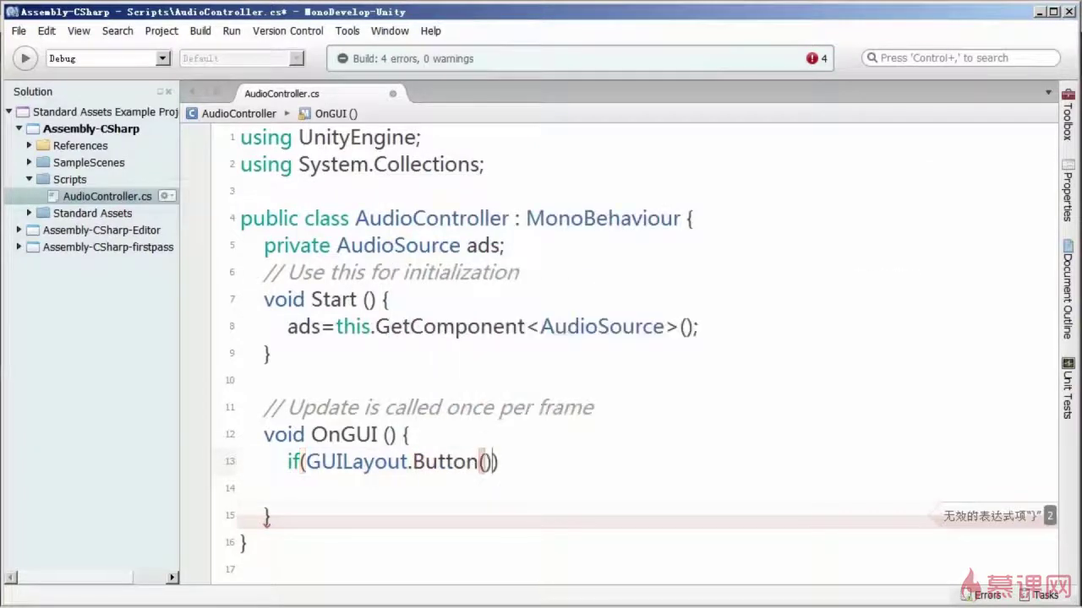
{"action": "type", "text": "\"paly"}
{"action": "key", "text": "Right"}
{"action": "key", "text": "Right"}
{"action": "key", "text": "Right"}
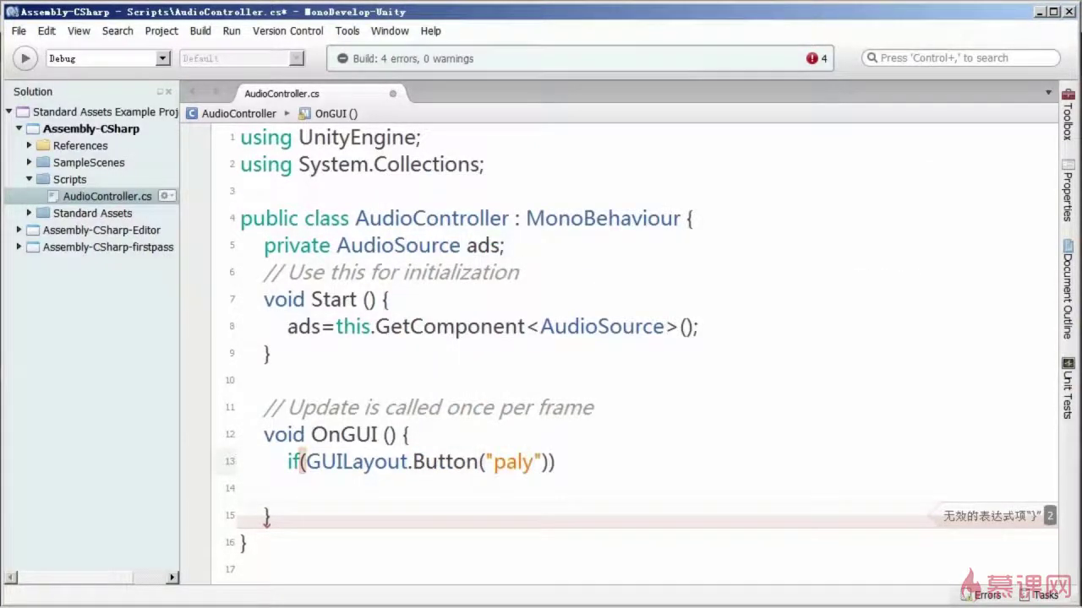
{"action": "type", "text": "{"}
{"action": "key", "text": "Return"}
{"action": "key", "text": "Up"}
{"action": "key", "text": "F8"}
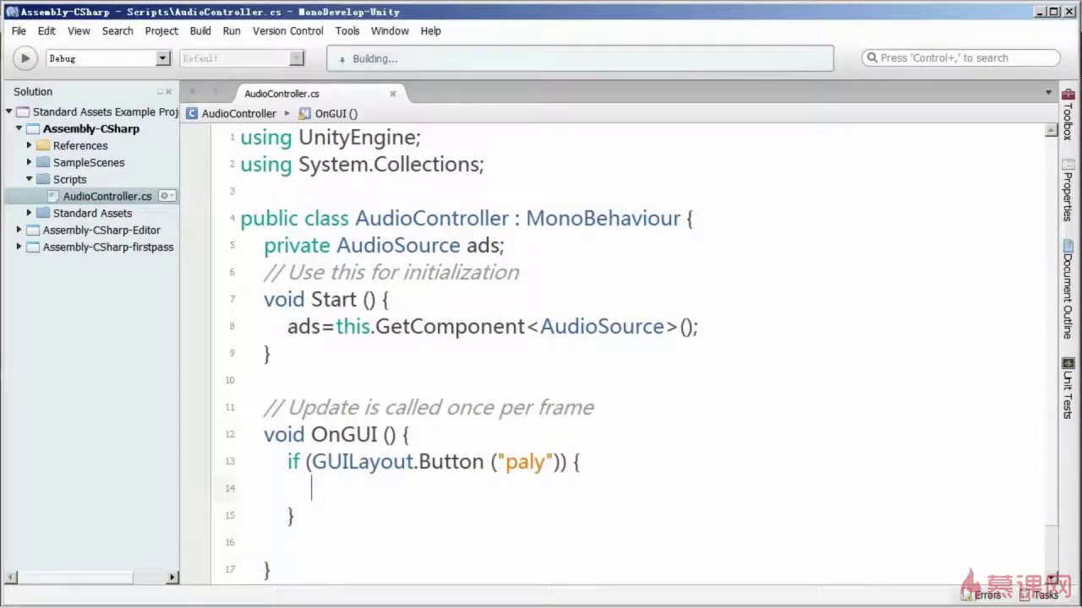
Step: Call ads.Play(); inside the button block and correct the label to "play"
{"action": "type", "text": "ads."}
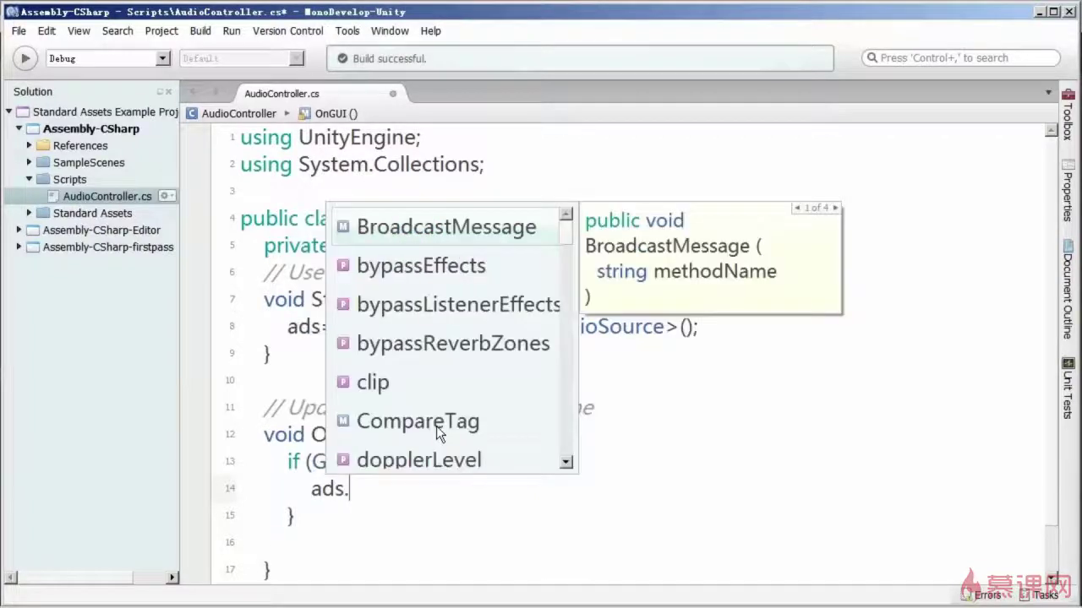
{"action": "type", "text": "pl"}
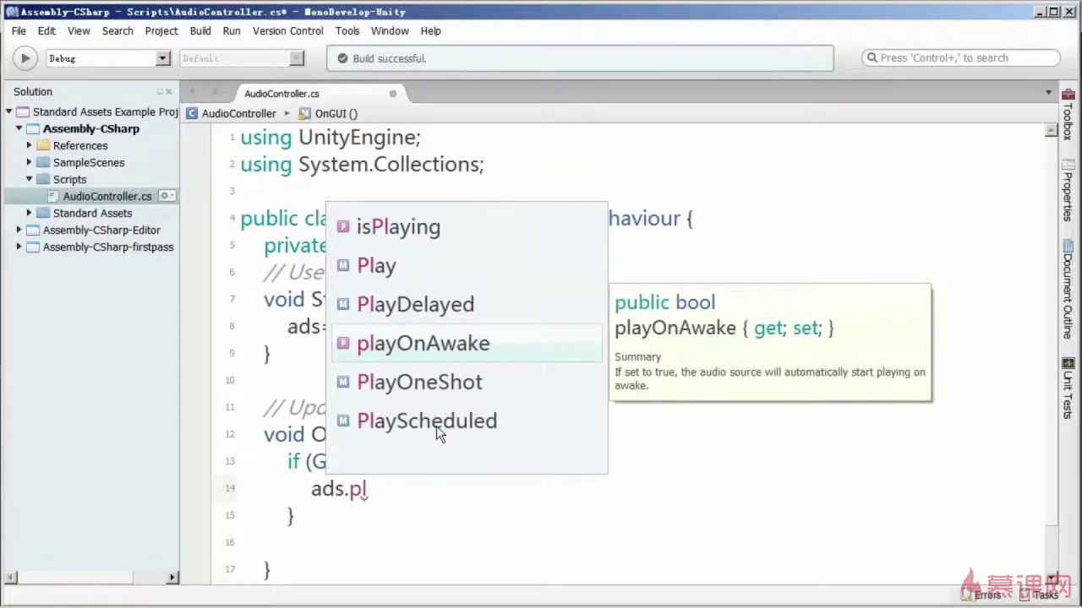
{"action": "type", "text": "ay"}
{"action": "key", "text": "Return"}
{"action": "type", "text": "()"}
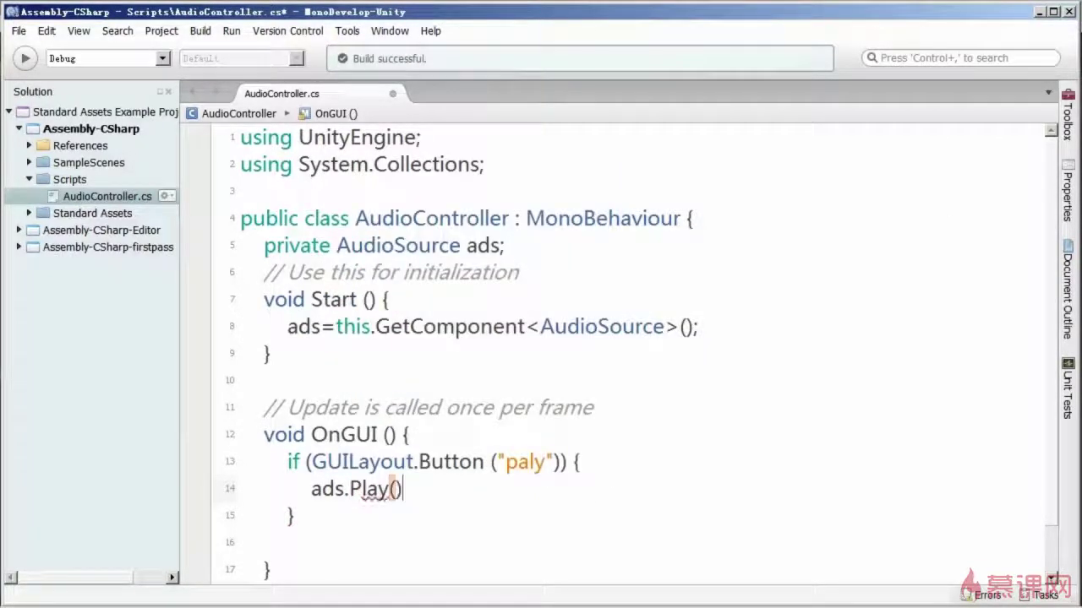
{"action": "type", "text": ";"}
{"action": "double_click", "coordinate": [525, 462]}
{"action": "type", "text": "play"}
Step: Guard ads.Play() with if (!ads.isPlaying), reformat the block, and save the script
{"action": "scroll", "coordinate": [625, 338], "scroll_direction": "down", "scroll_amount": 2}
{"action": "left_click", "coordinate": [580, 409]}
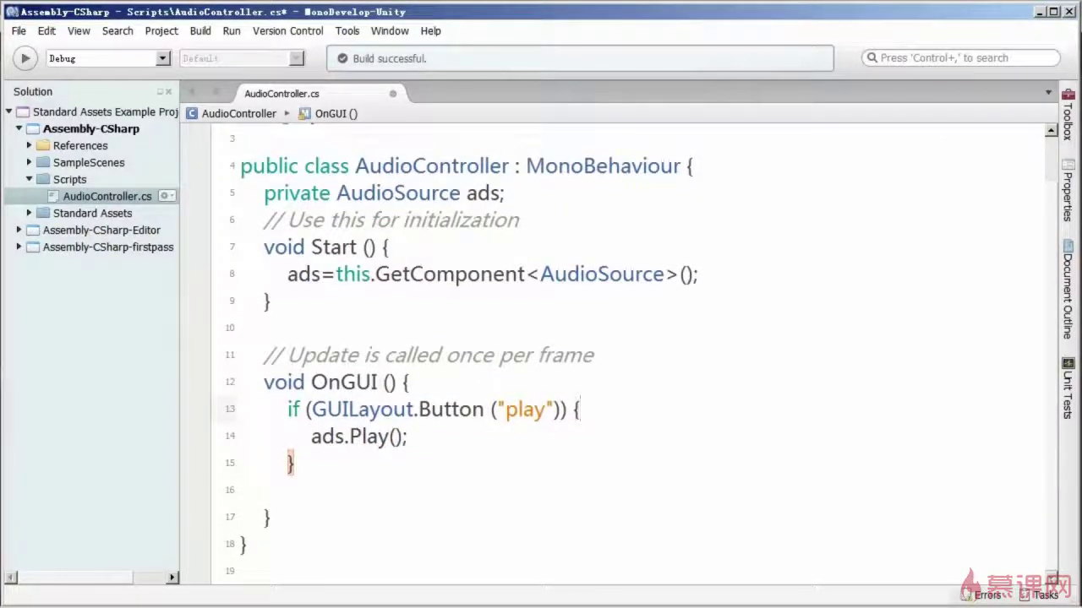
{"action": "key", "text": "Return"}
{"action": "type", "text": "if"}
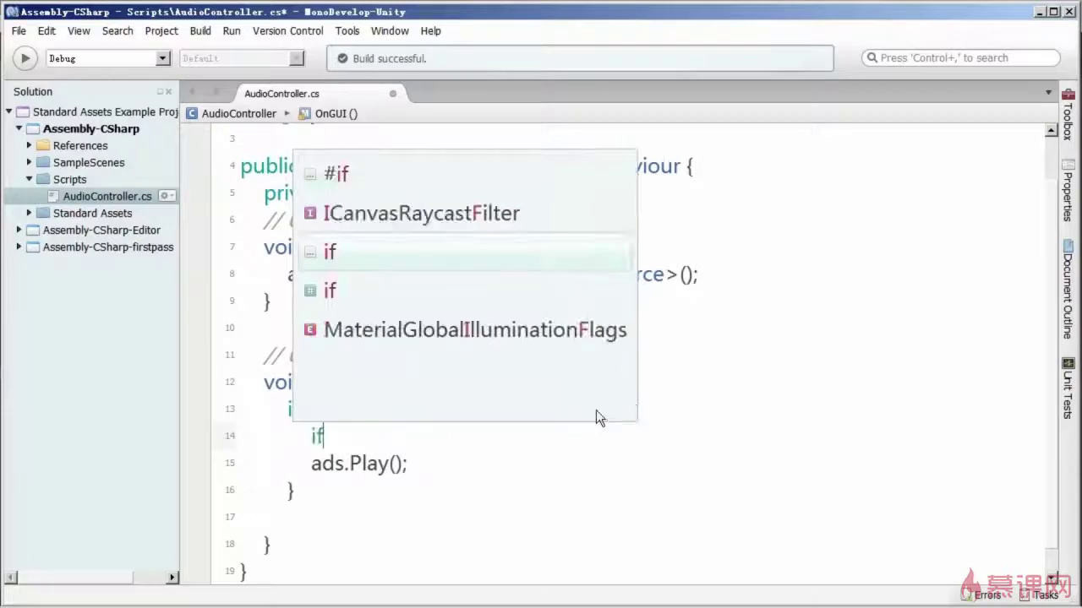
{"action": "type", "text": "("}
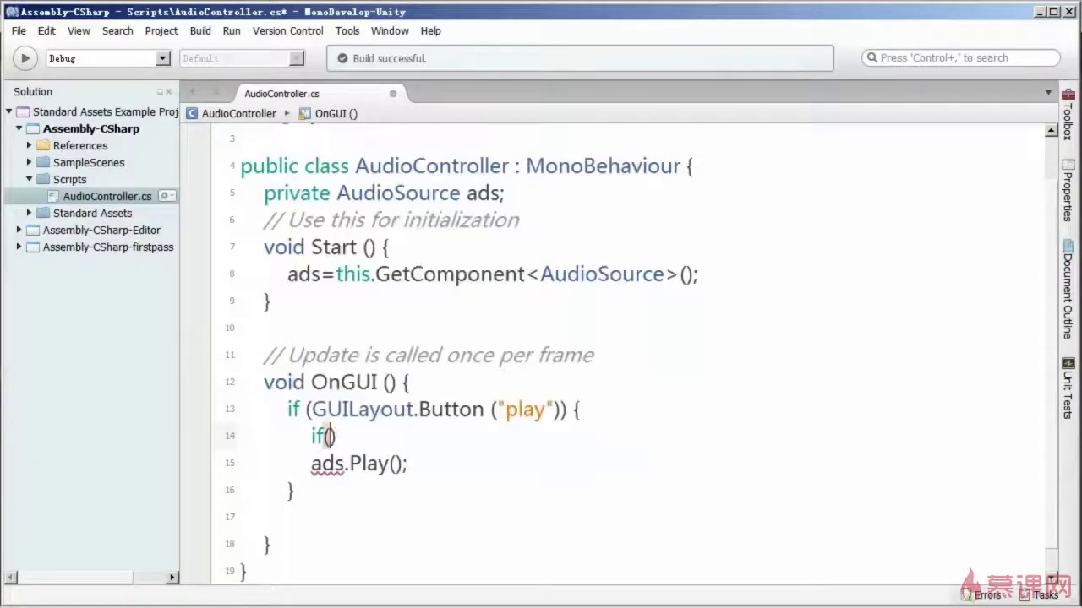
{"action": "type", "text": "ads."}
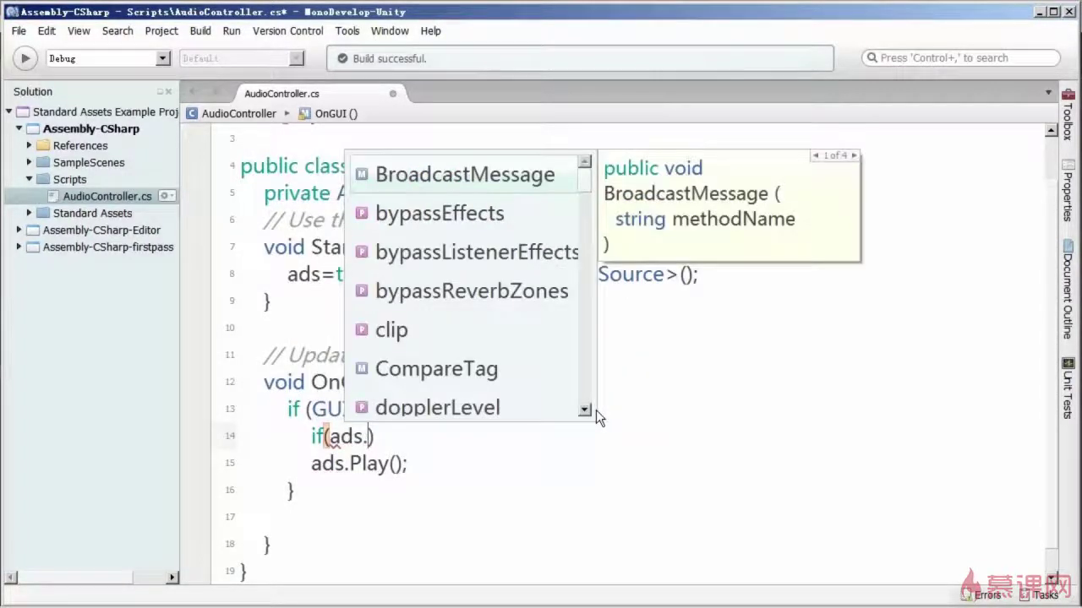
{"action": "type", "text": "isp"}
{"action": "key", "text": "Return"}
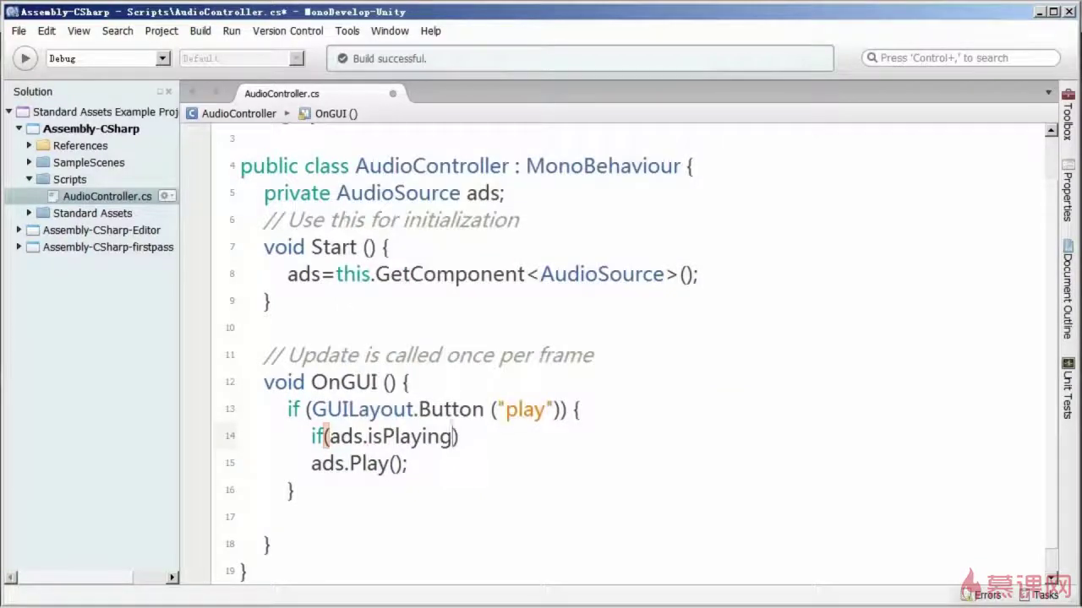
{"action": "left_click", "coordinate": [325, 436]}
{"action": "type", "text": "!"}
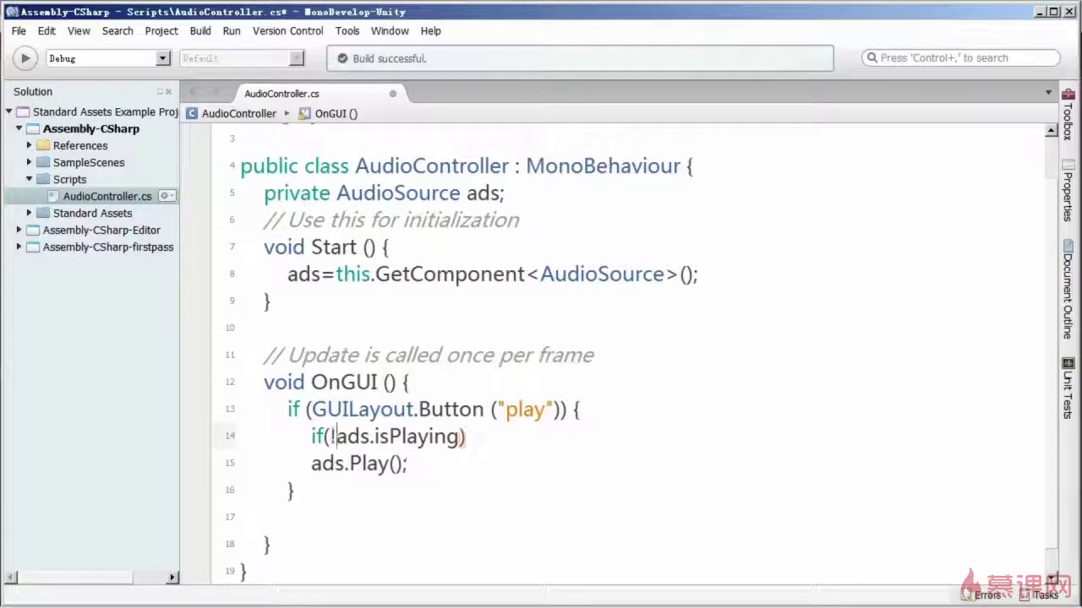
{"action": "key", "text": "Left"}
{"action": "key", "text": "Left"}
{"action": "key", "text": "ctrl+i"}
{"action": "key", "text": "ctrl+s"}
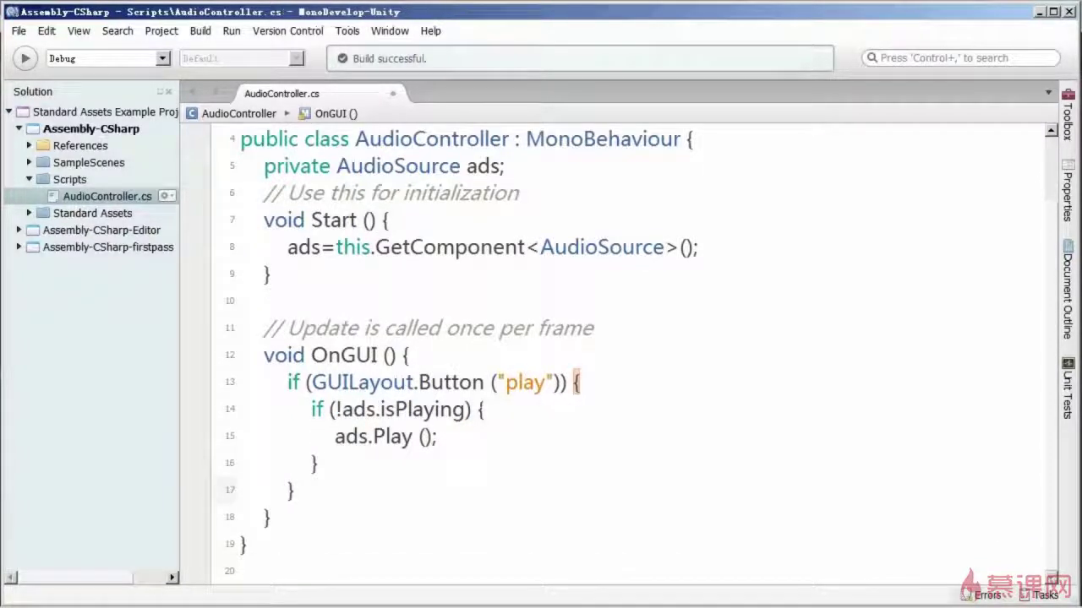
Step: Drag AudioController onto the AudioSource object's Inspector and run the scene
{"action": "left_click", "coordinate": [1040, 11]}
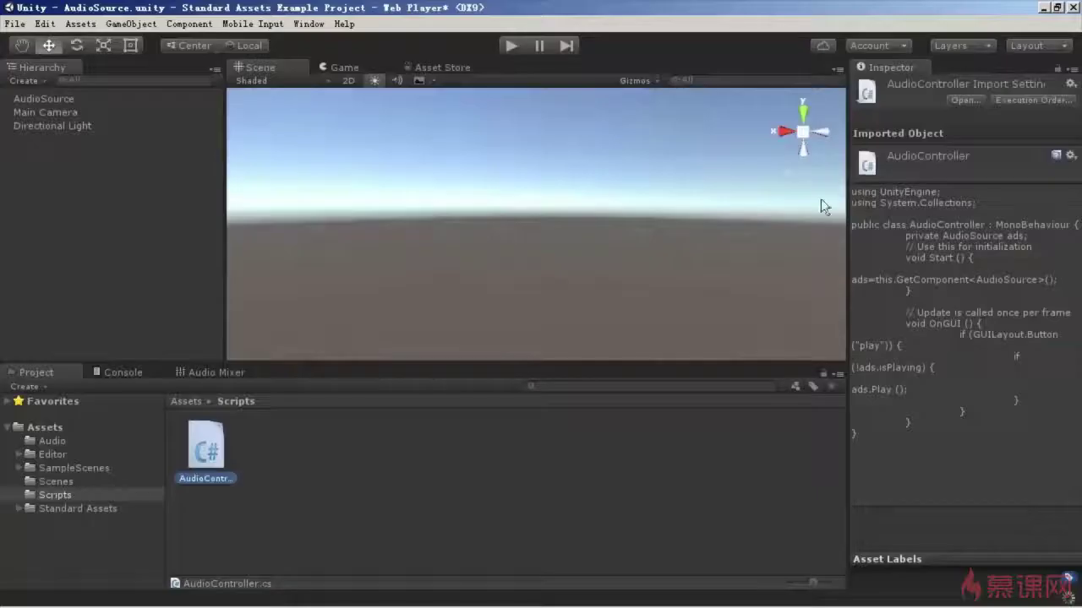
{"action": "left_click", "coordinate": [72, 98]}
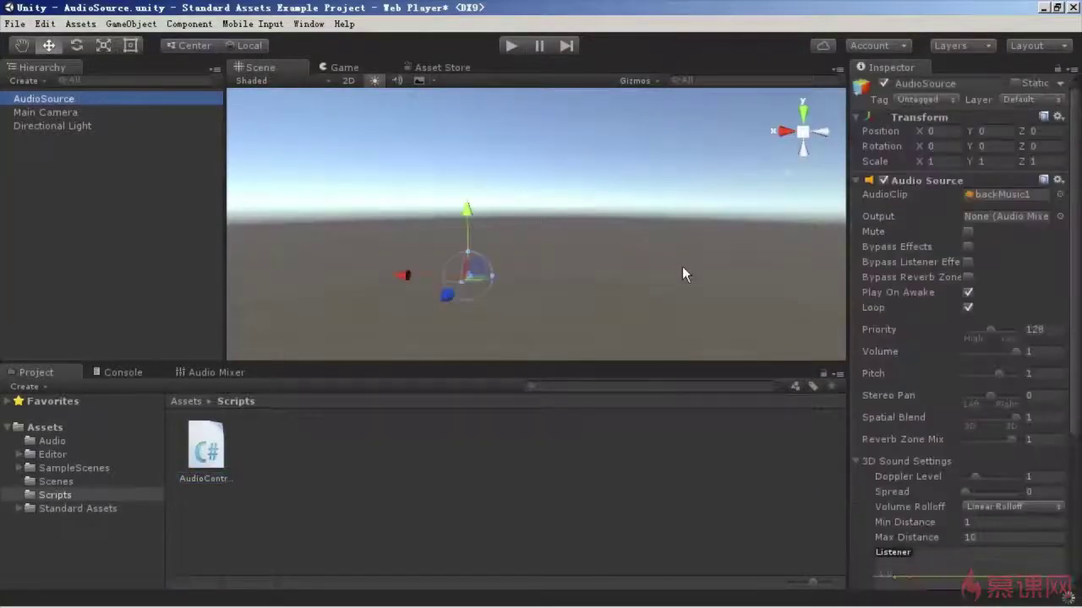
{"action": "left_click", "coordinate": [857, 180]}
{"action": "left_click_drag", "start_coordinate": [205, 448], "coordinate": [916, 300]}
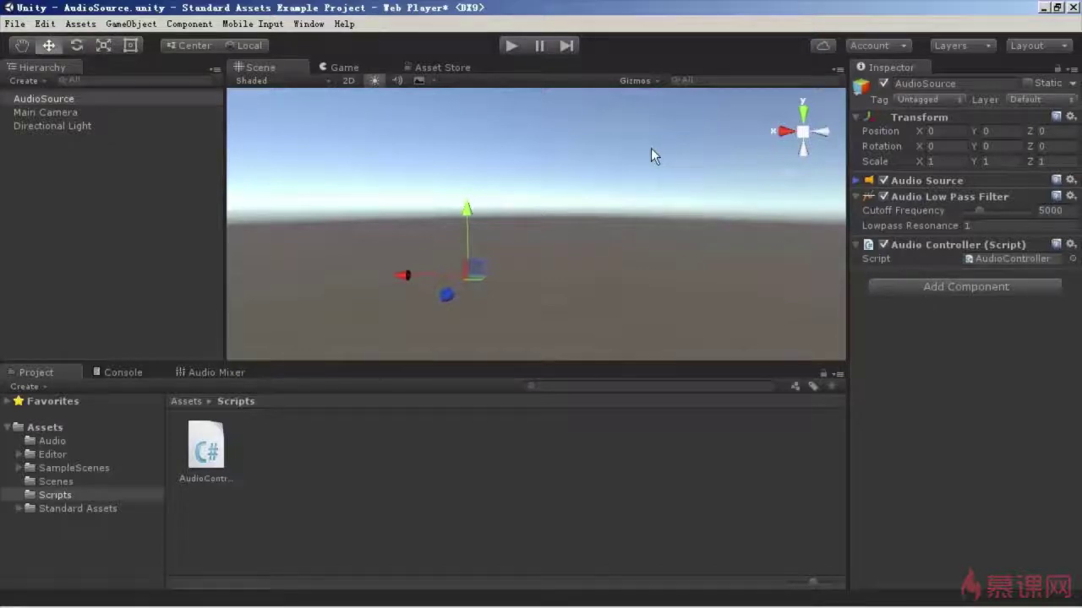
{"action": "left_click", "coordinate": [510, 48]}
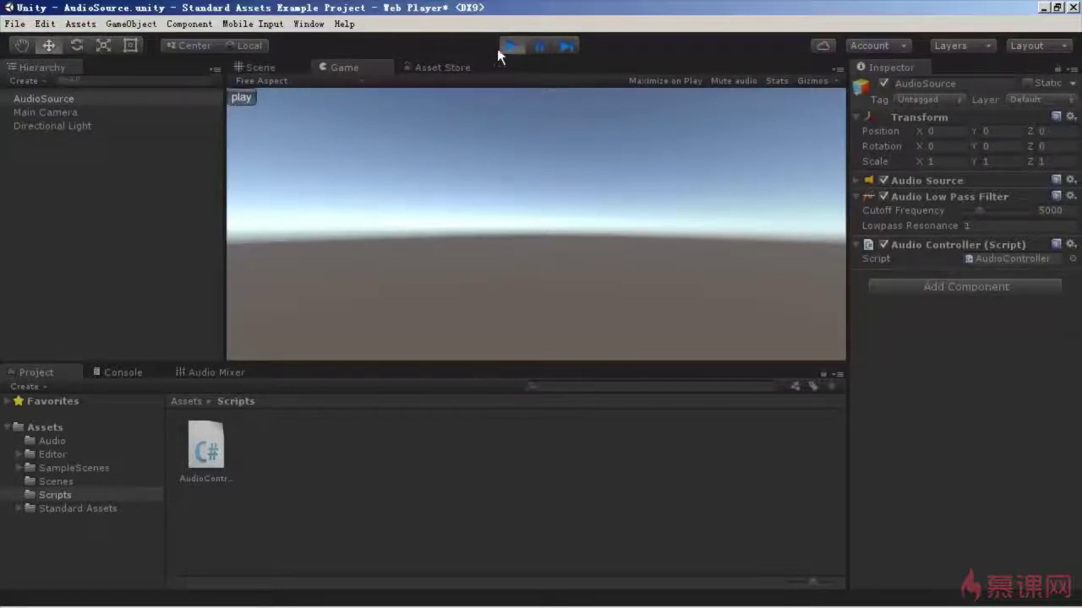
Step: Uncheck Play On Awake on AudioSource, rerun, and start the music with the in-game play button
{"action": "left_click", "coordinate": [501, 48]}
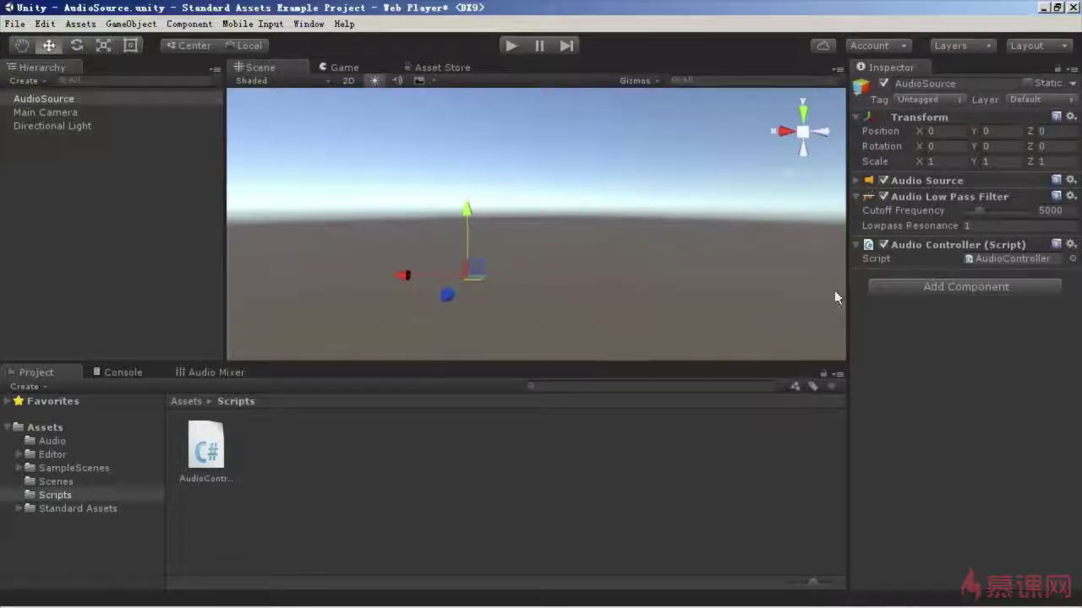
{"action": "left_click", "coordinate": [857, 181]}
{"action": "left_click", "coordinate": [969, 293]}
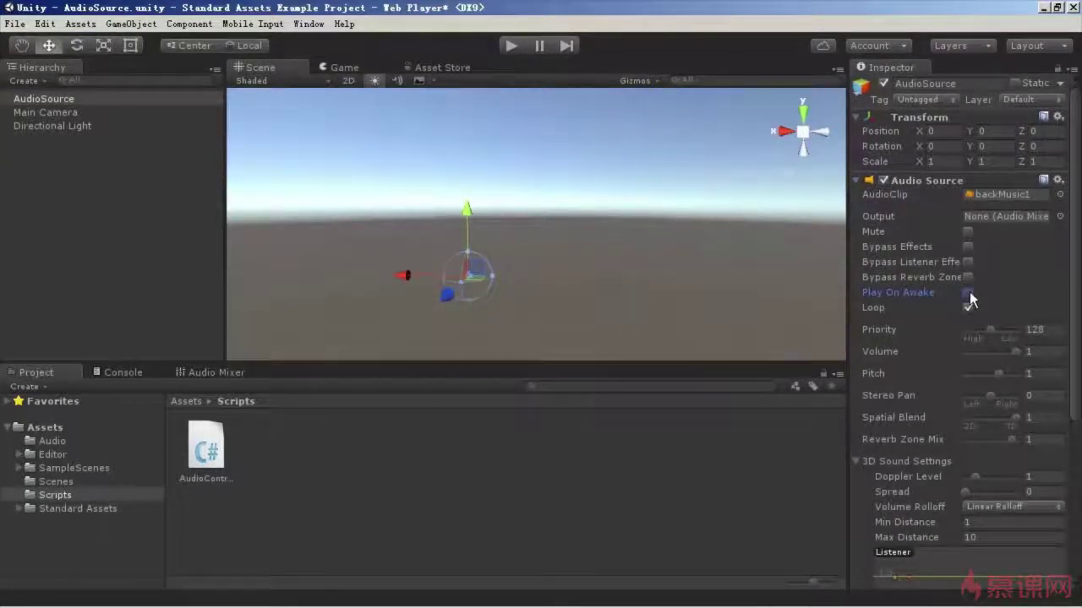
{"action": "left_click", "coordinate": [512, 46]}
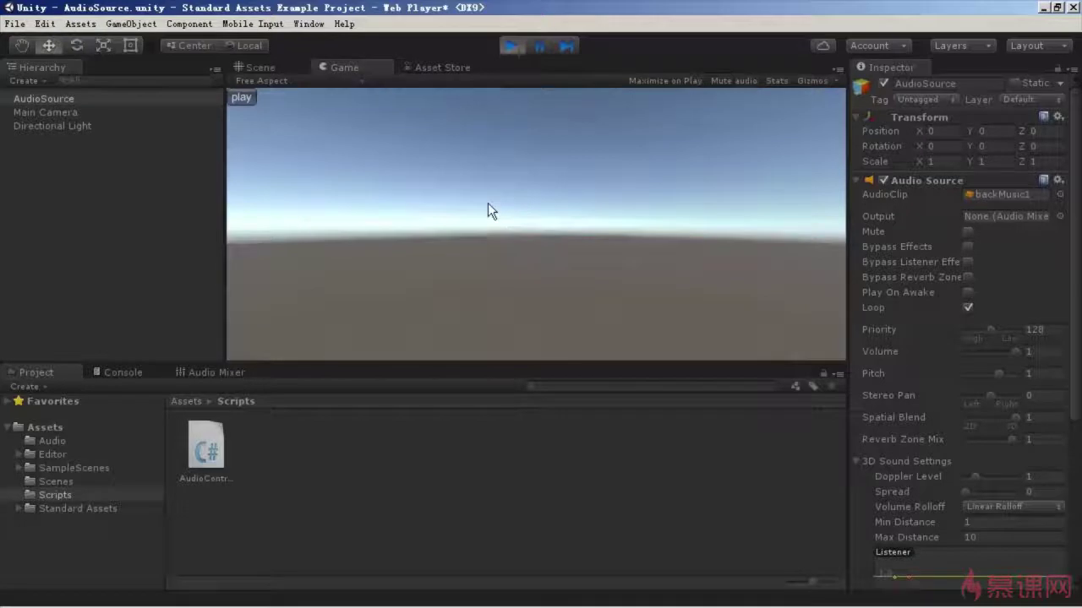
{"action": "left_click", "coordinate": [244, 98]}
Step: Stop the scene and add an if (GUILayout.Button("stop")) block below the play block
{"action": "left_click", "coordinate": [516, 42]}
{"action": "left_click", "coordinate": [332, 592]}
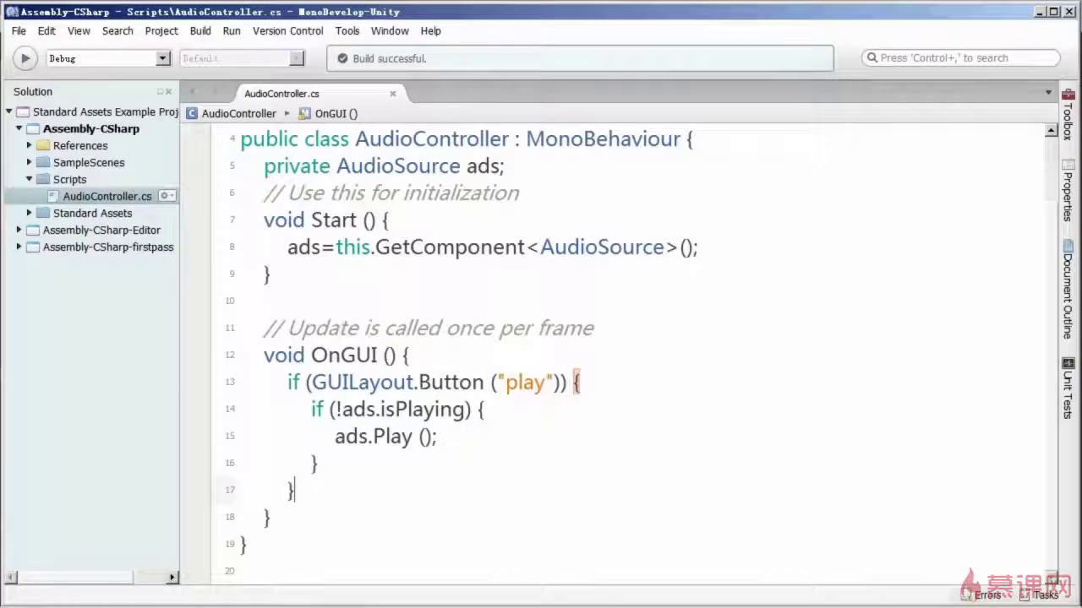
{"action": "key", "text": "Return"}
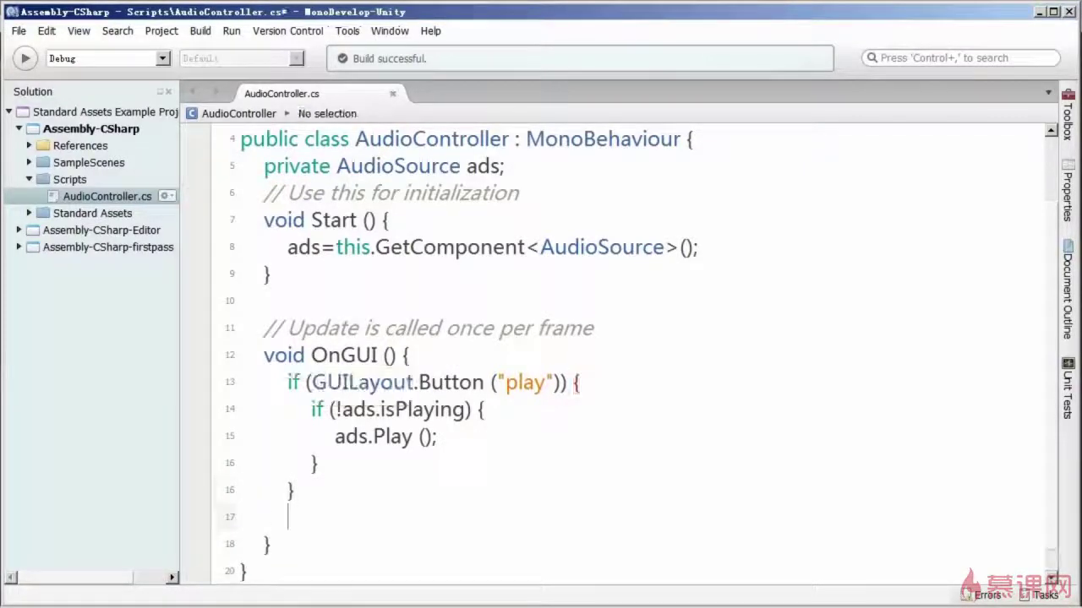
{"action": "type", "text": "if"}
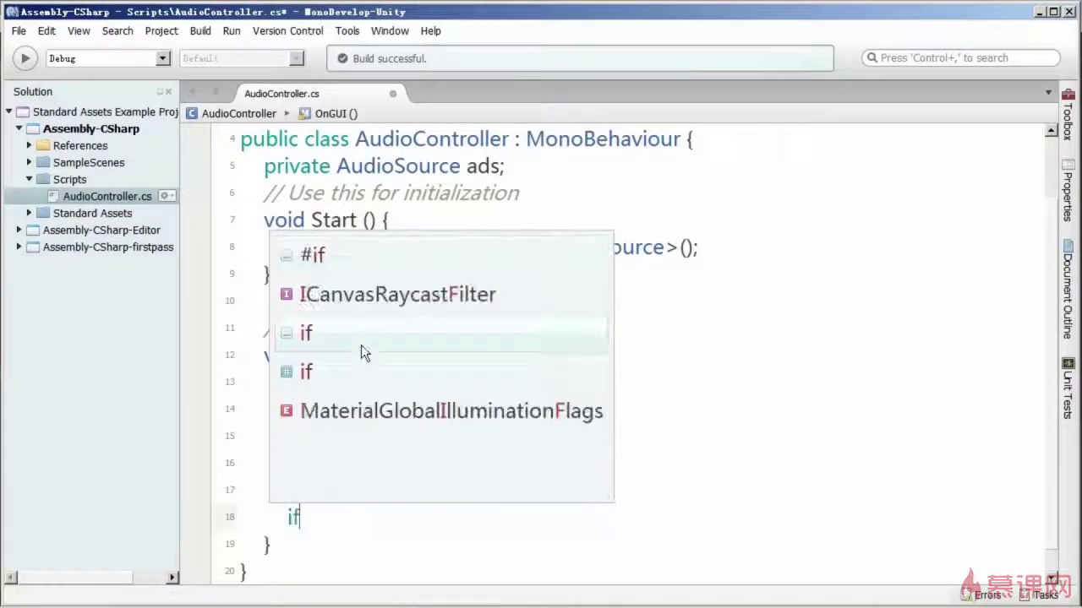
{"action": "type", "text": "(guil"}
{"action": "key", "text": "Return"}
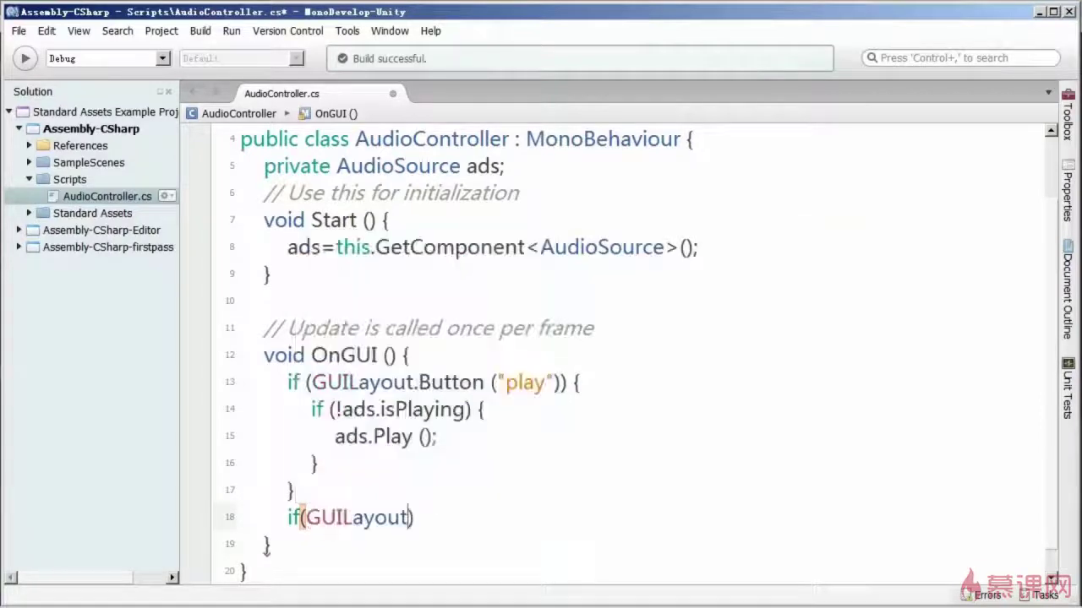
{"action": "type", "text": ".Button(\"stop\")){"}
{"action": "key", "text": "Return"}
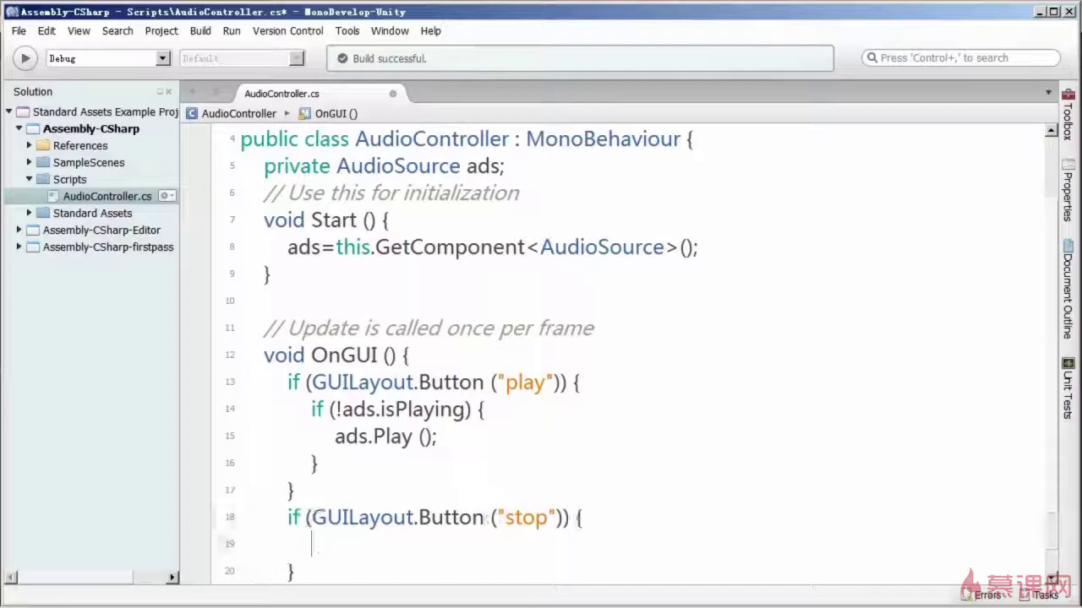
Step: Inside the stop block, call ads.Stop() when ads.isPlaying is true, and save
{"action": "type", "text": "if"}
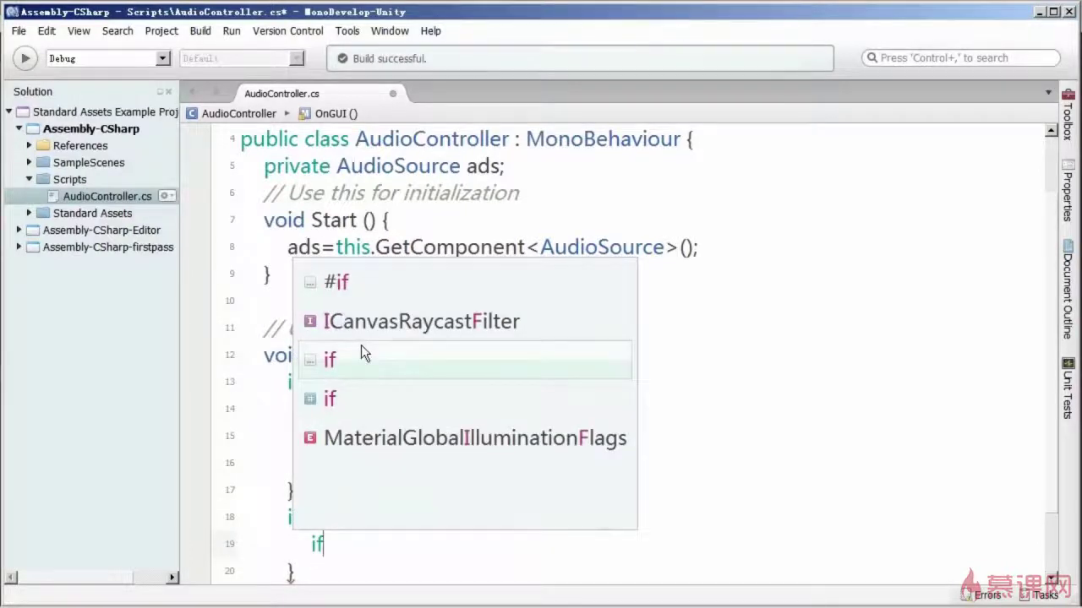
{"action": "type", "text": "(ads.is"}
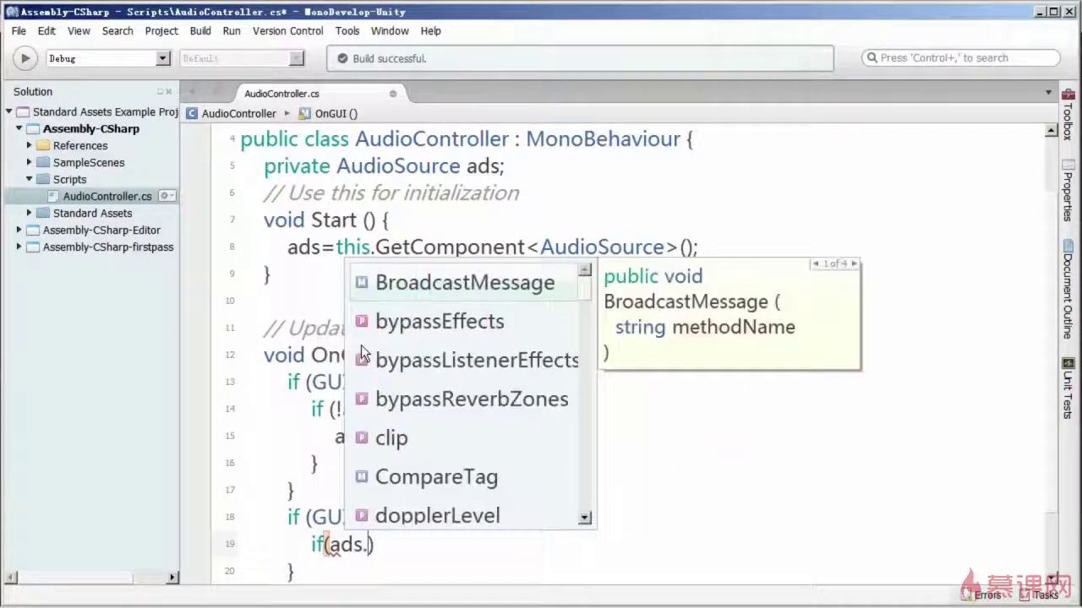
{"action": "type", "text": "p"}
{"action": "key", "text": "BackSpace"}
{"action": "type", "text": "is"}
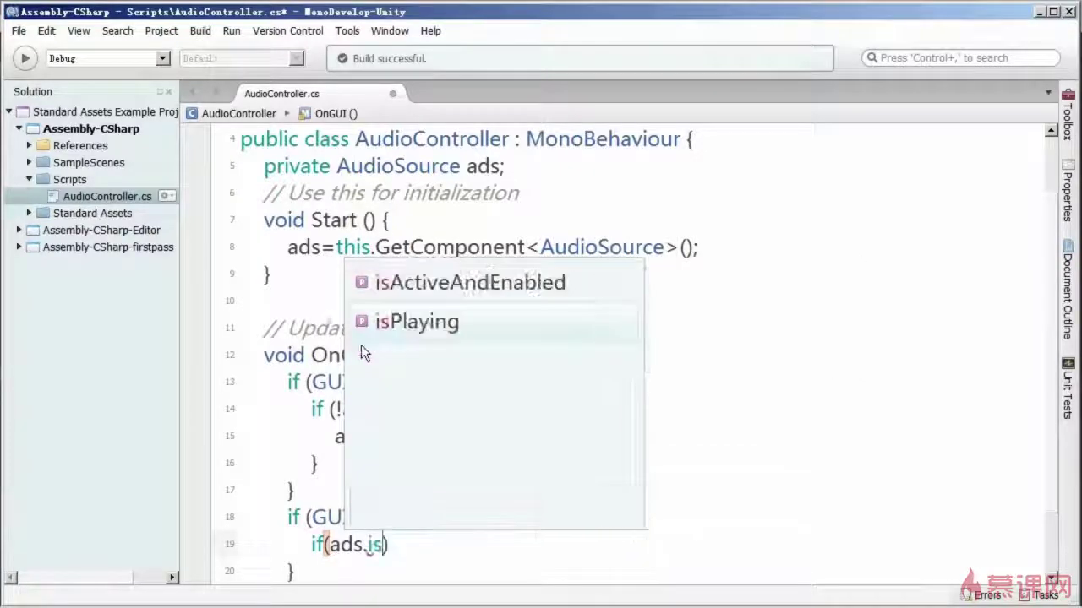
{"action": "type", "text": "p){}"}
{"action": "key", "text": "Return"}
{"action": "type", "text": "ads"}
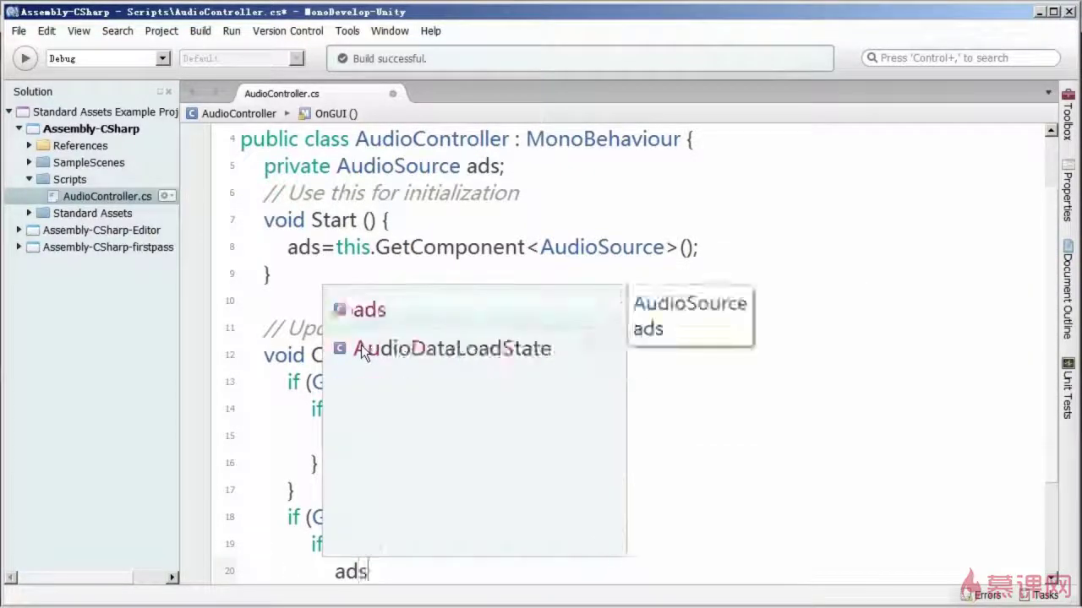
{"action": "type", "text": ".st"}
{"action": "key", "text": "Return"}
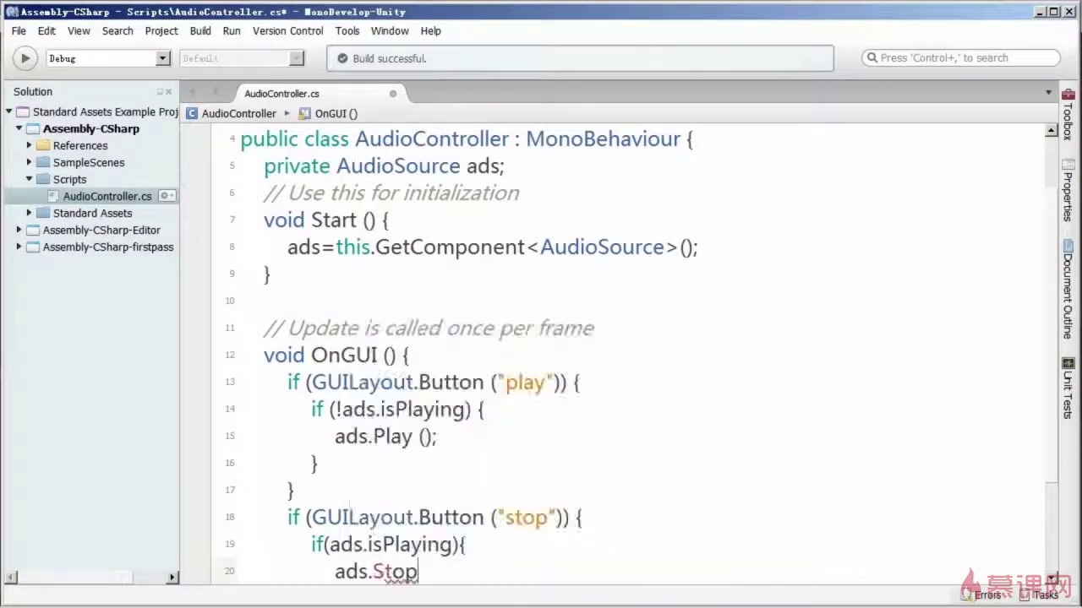
{"action": "type", "text": "();"}
{"action": "scroll", "coordinate": [363, 351], "scroll_direction": "down", "scroll_amount": 2}
{"action": "key", "text": "ctrl+s"}
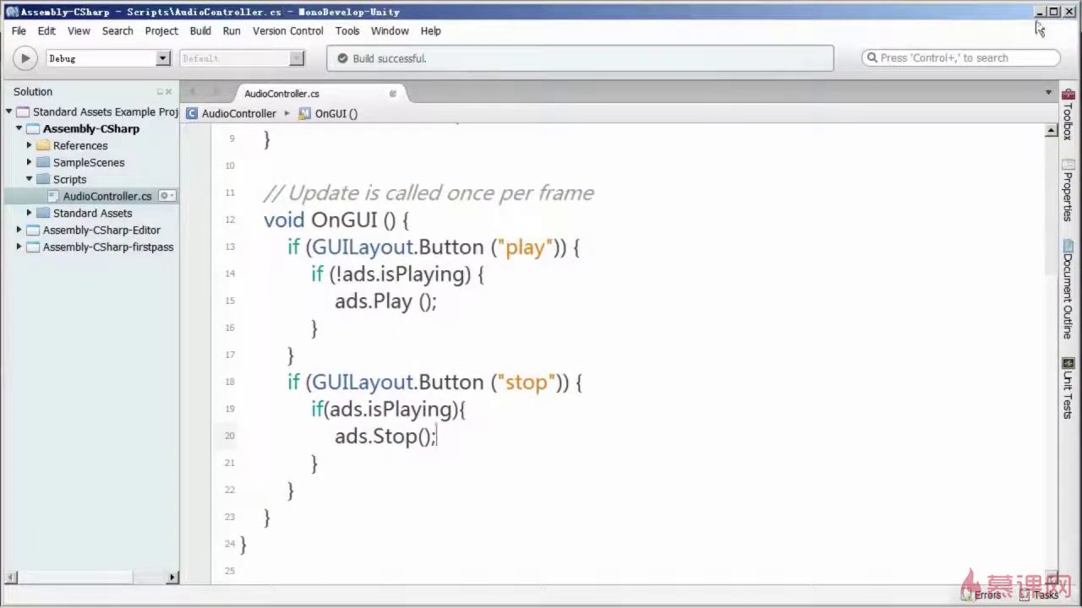
{"action": "left_click", "coordinate": [1036, 12]}
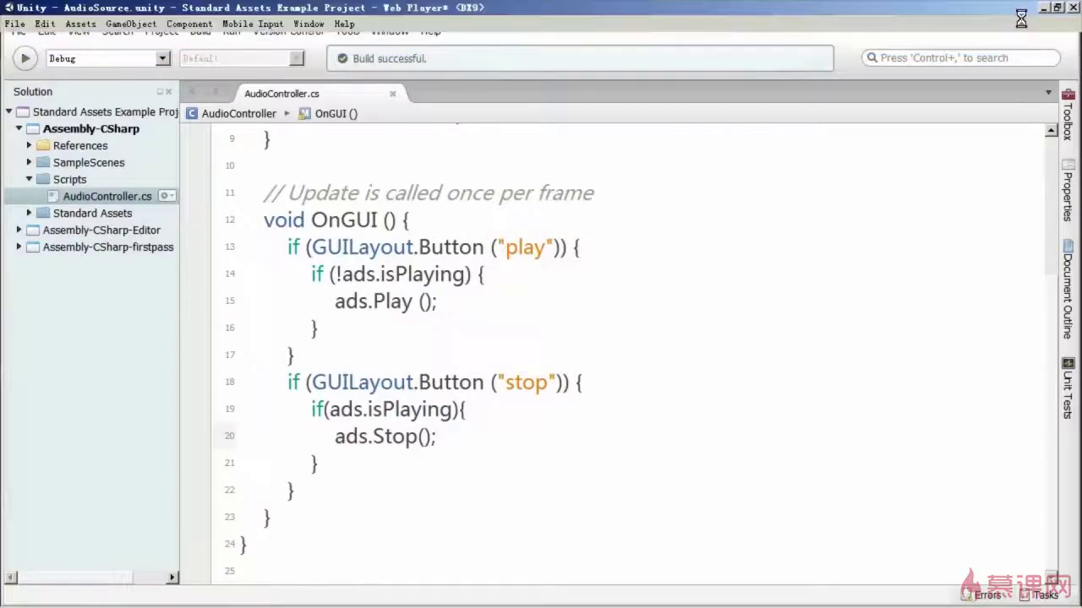
Step: Run the scene to try the play and stop buttons, then exit Play mode
{"action": "left_click", "coordinate": [514, 46]}
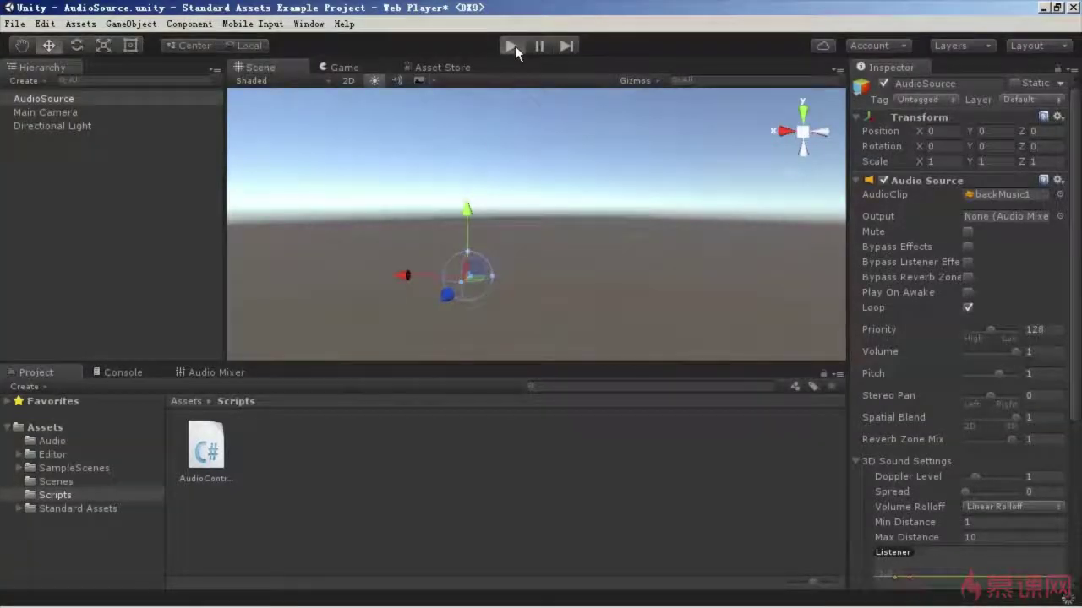
{"action": "left_click", "coordinate": [514, 45]}
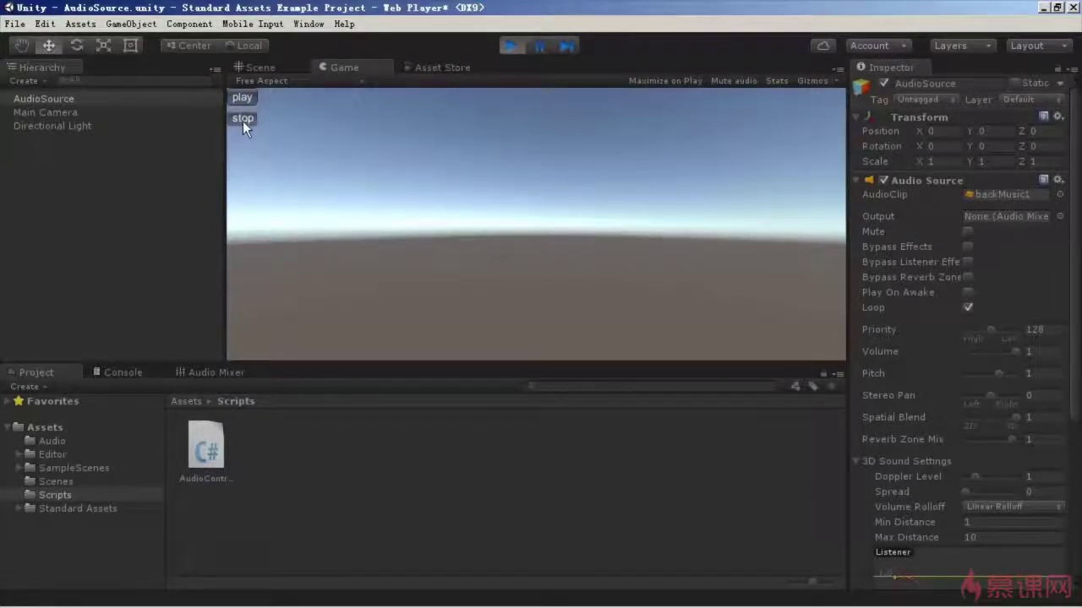
{"action": "left_click", "coordinate": [512, 49]}
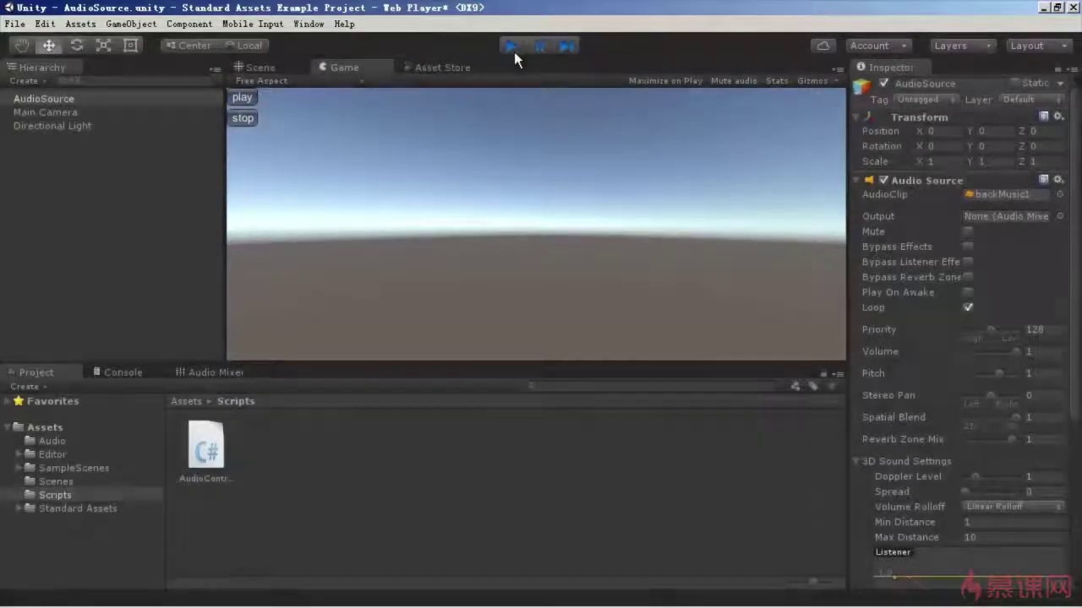